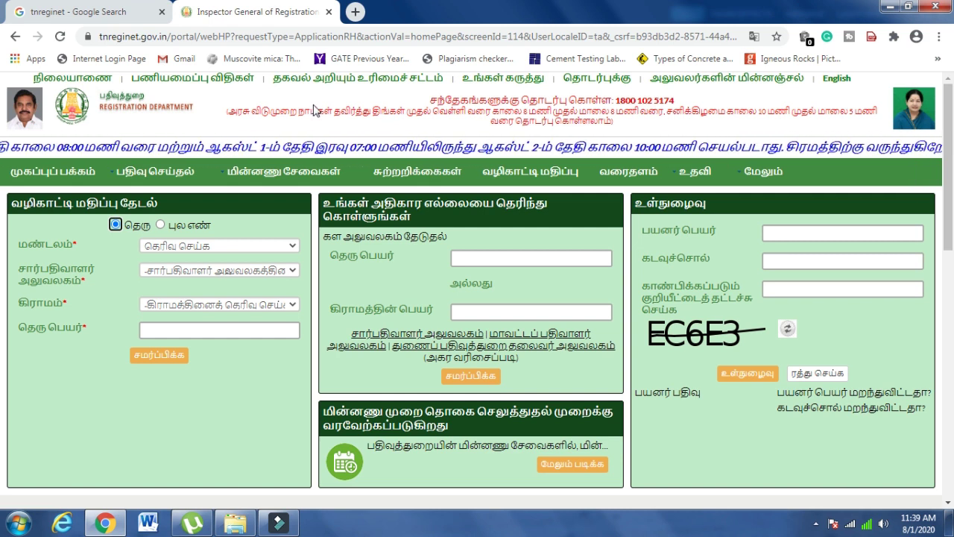
Review the tnreginet search result and look over the registration portal's home page services
left_click(65, 8)
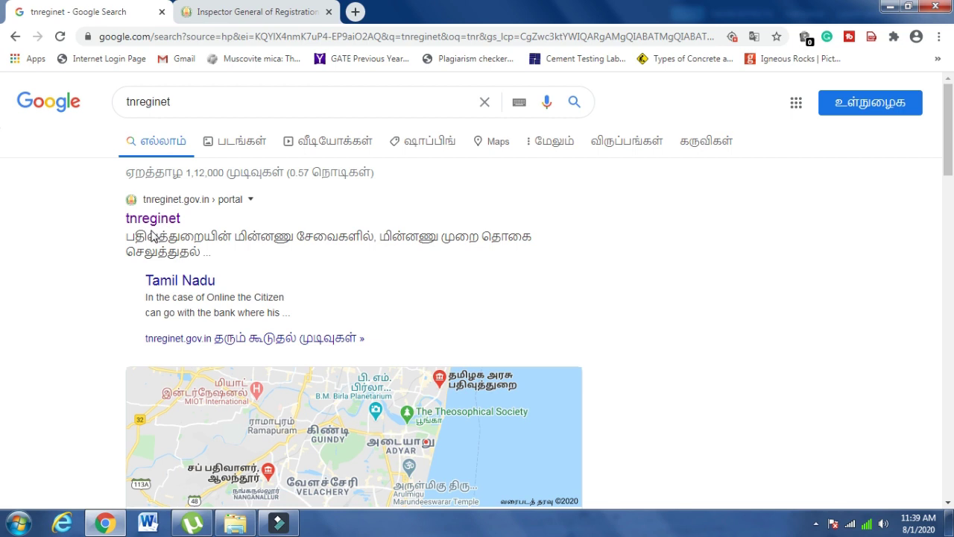
left_click(231, 9)
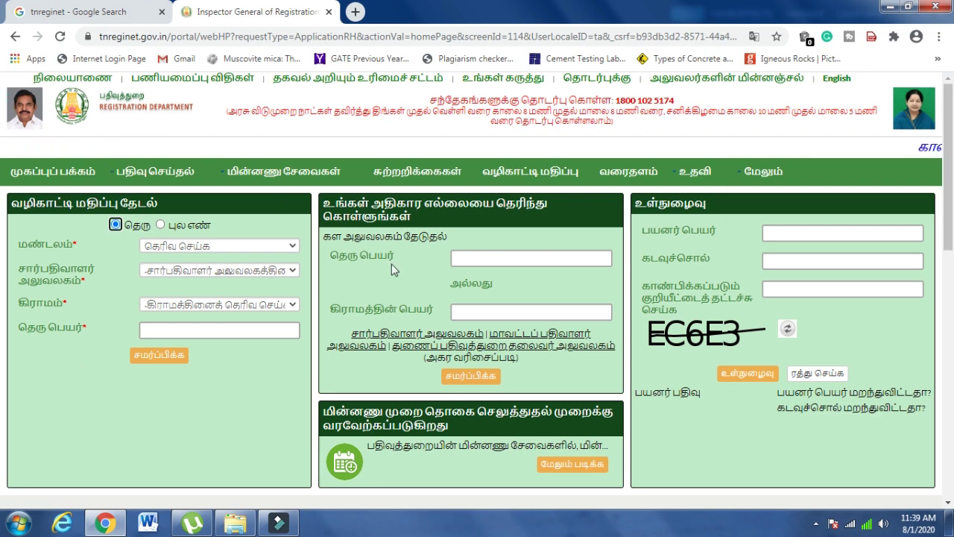
scroll(5, 150, "down", 5)
scroll(3, 212, "up", 2)
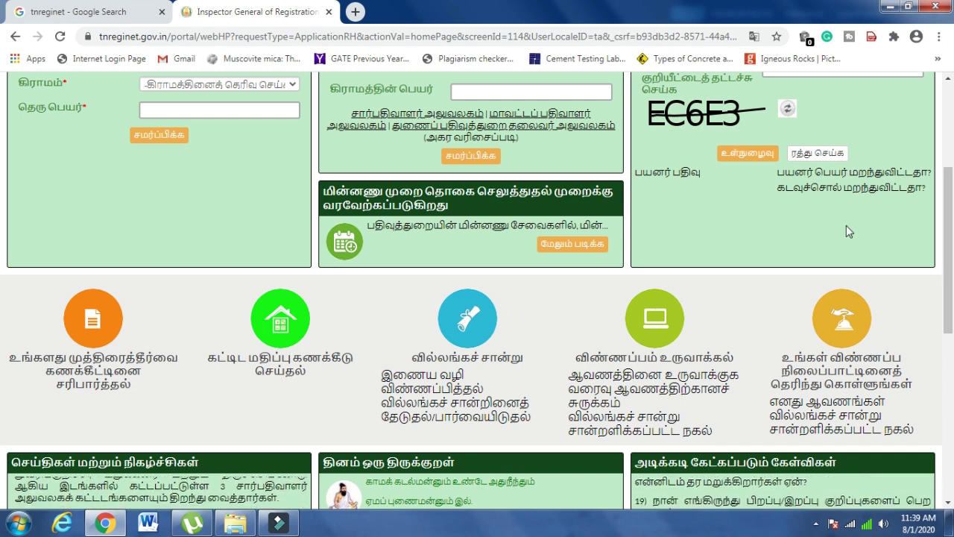
scroll(843, 223, "up", 3)
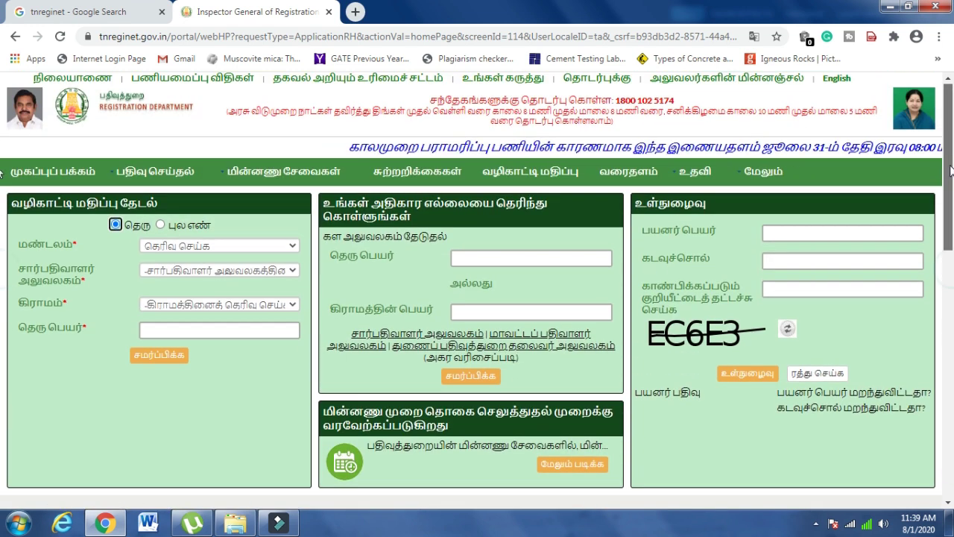
Switch the registration portal to English and open the Calculate Building Value service
left_click(835, 79)
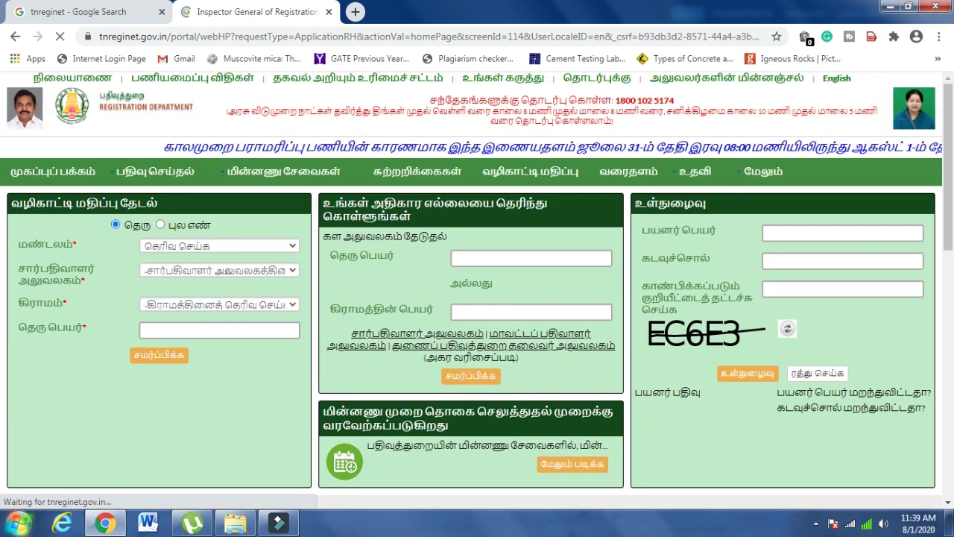
left_click_drag(948, 142, 949, 241)
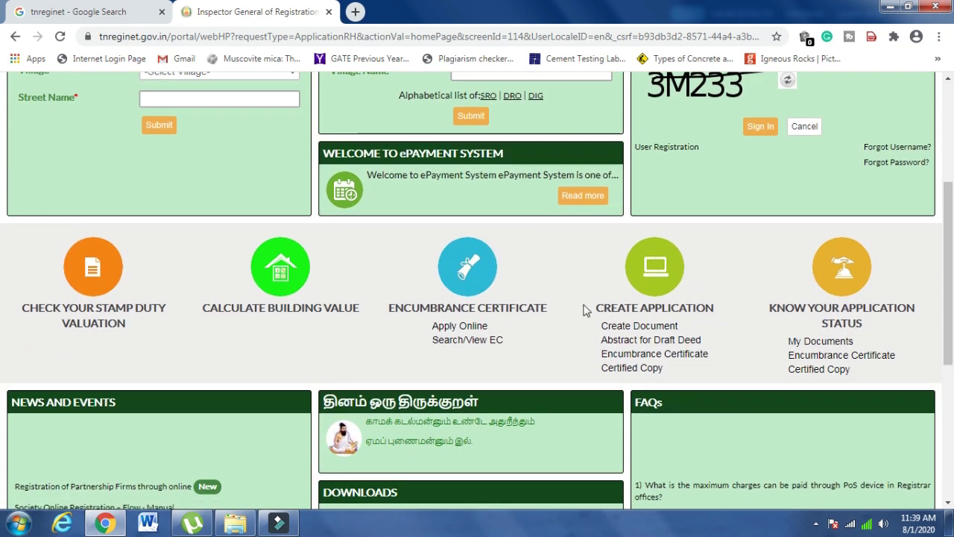
left_click(282, 276)
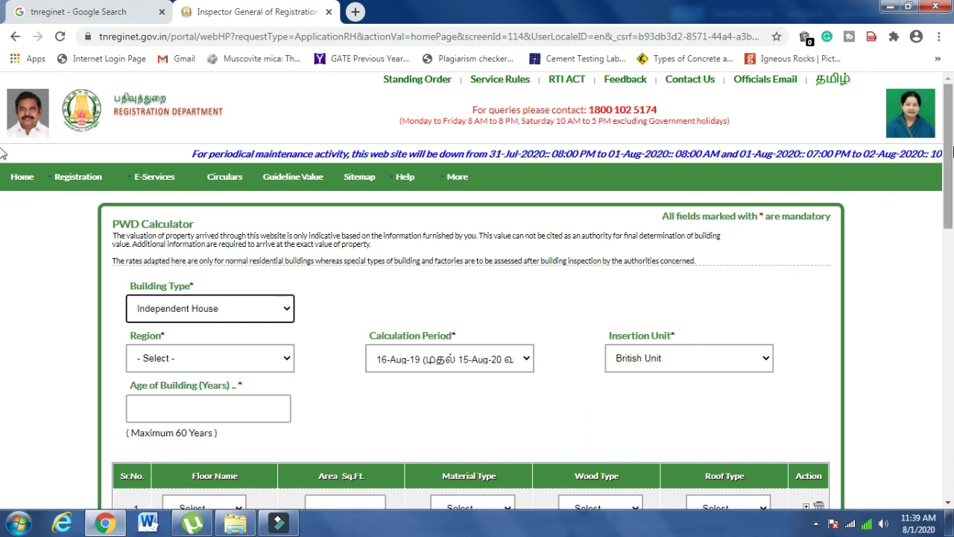
Examine the PWD Calculator's valuation disclaimer and the note about mandatory fields
scroll(635, 175, "down", 2)
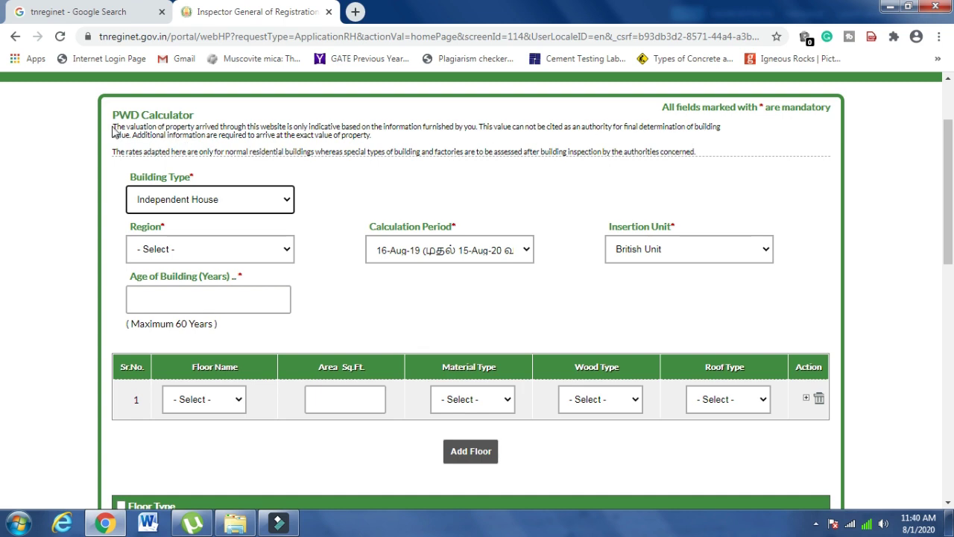
left_click_drag(112, 125, 382, 139)
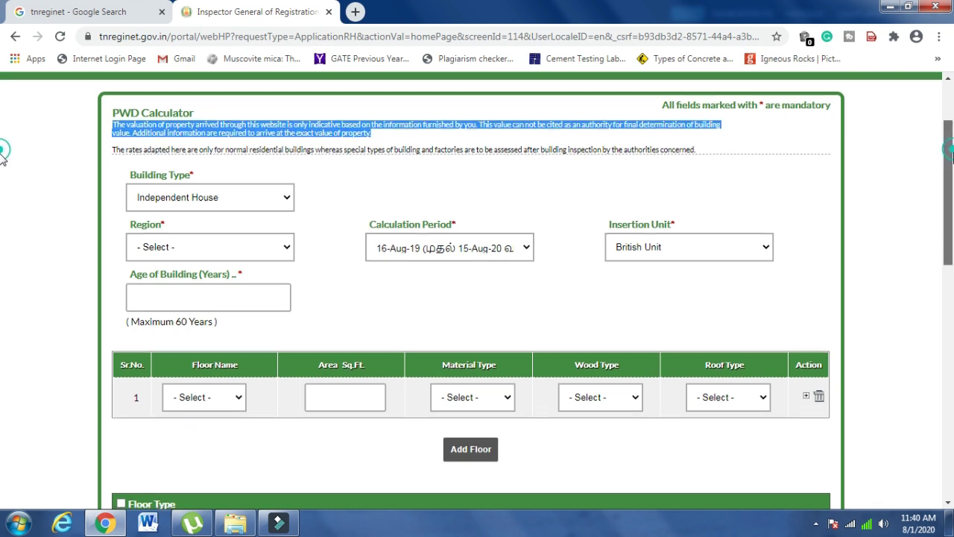
scroll(3, 141, "up", 1)
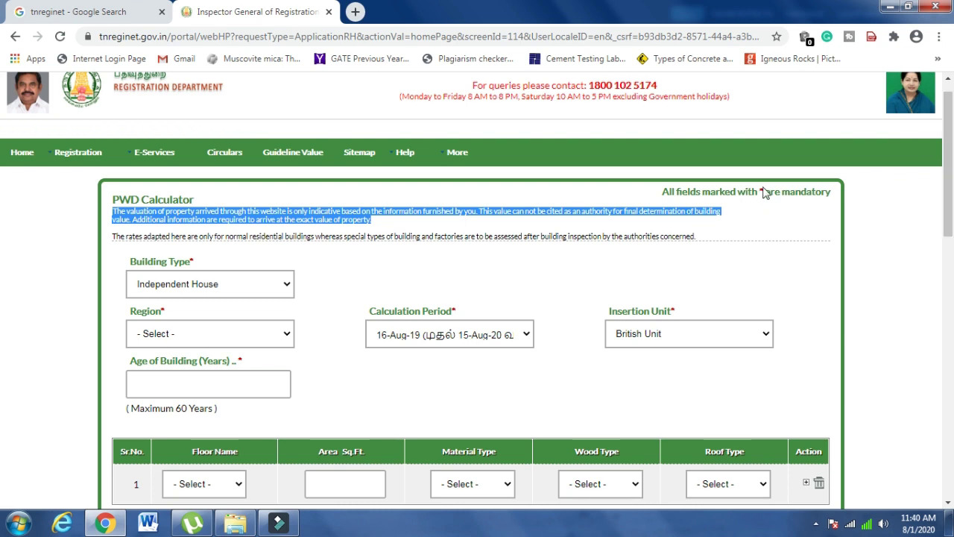
left_click_drag(763, 192, 759, 194)
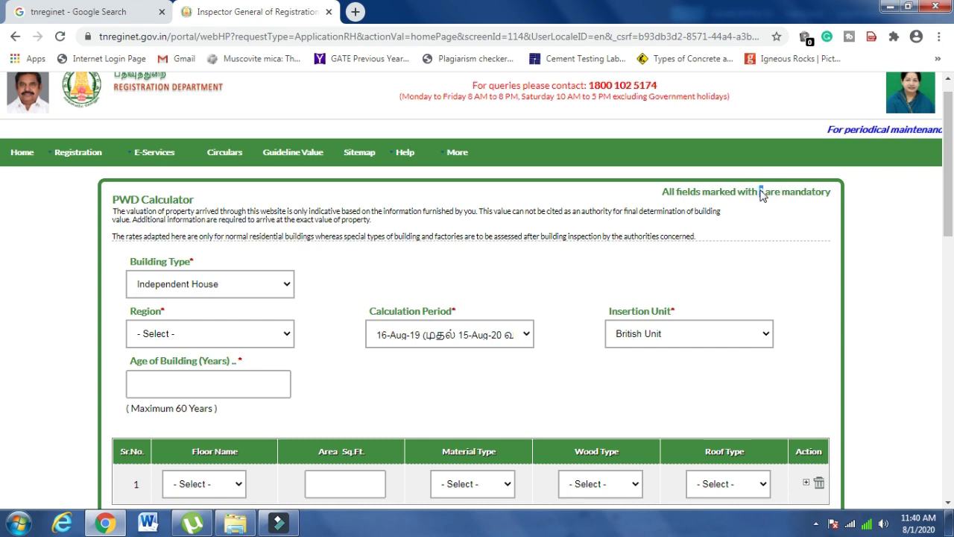
scroll(224, 246, "down", 1)
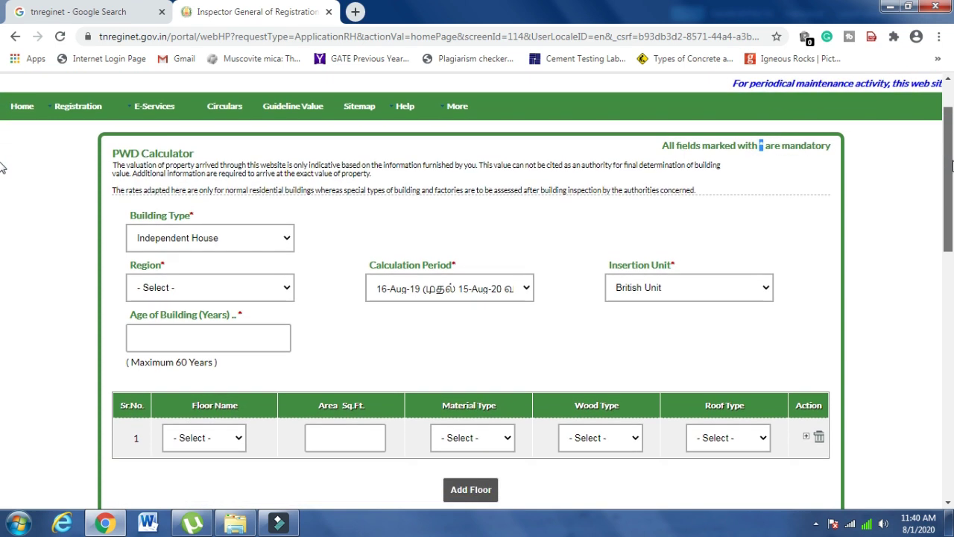
Set the building type to Independent House and the region to Coimbatore, Erode and Tiruppur corporation limits
left_click(227, 240)
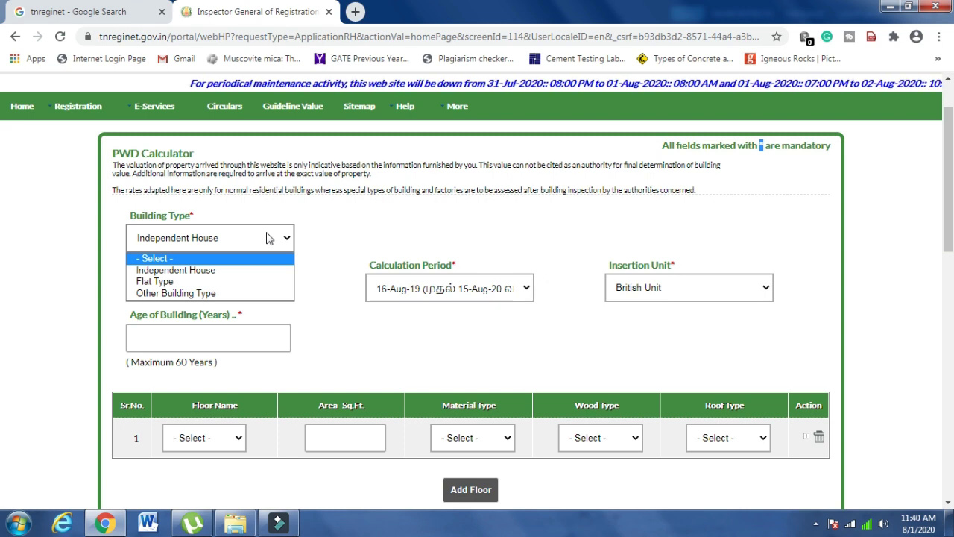
left_click(161, 272)
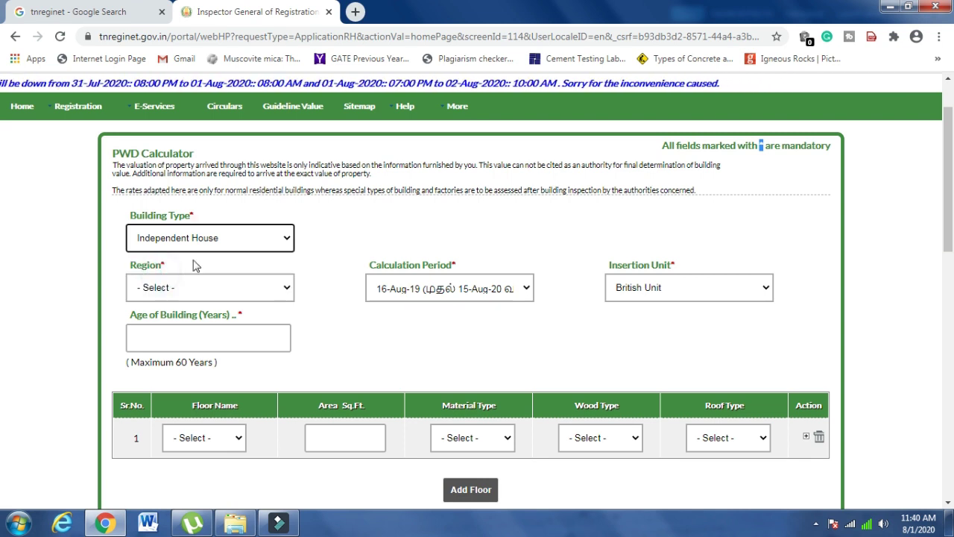
left_click(288, 292)
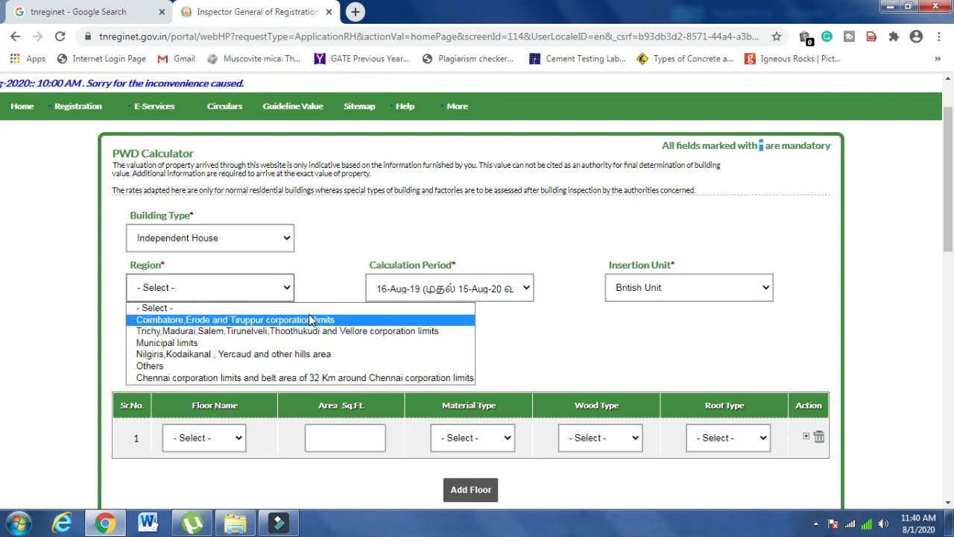
left_click(264, 322)
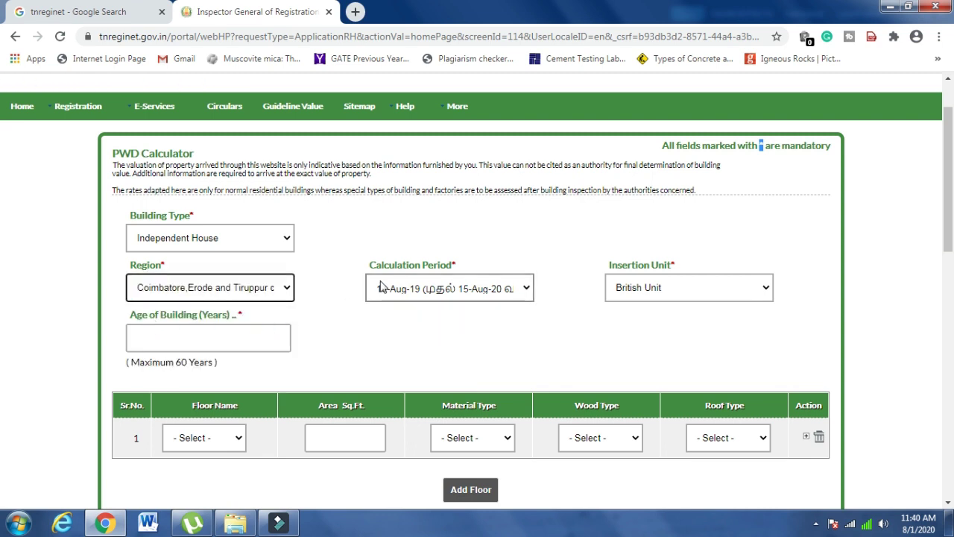
Choose the calculation period from 16-Aug-19 to 15-Aug-20 and British Unit as the insertion unit
left_click(513, 290)
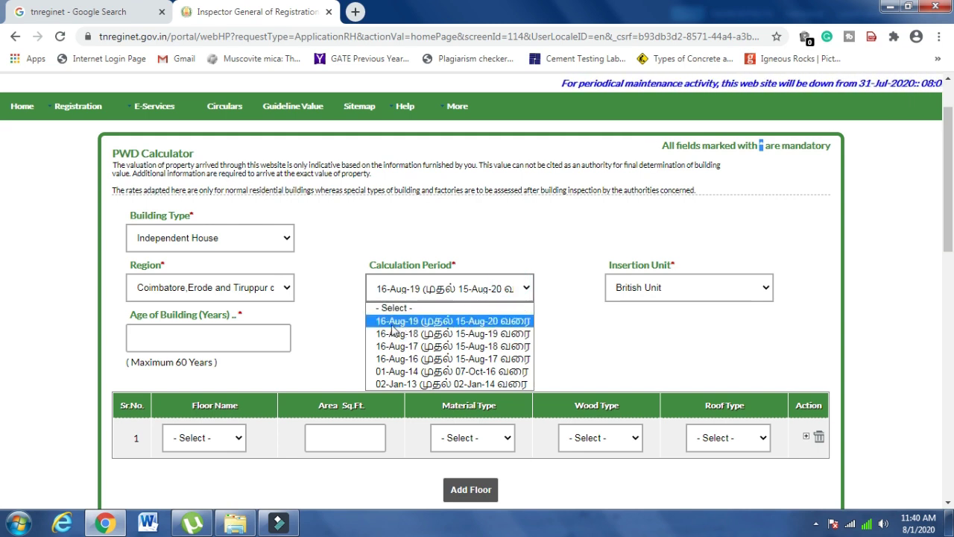
left_click(462, 321)
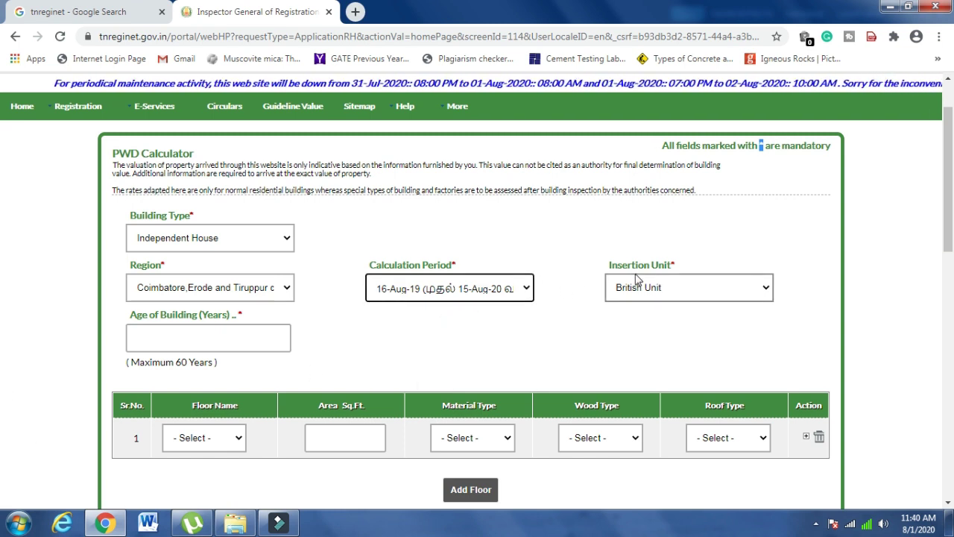
left_click(716, 289)
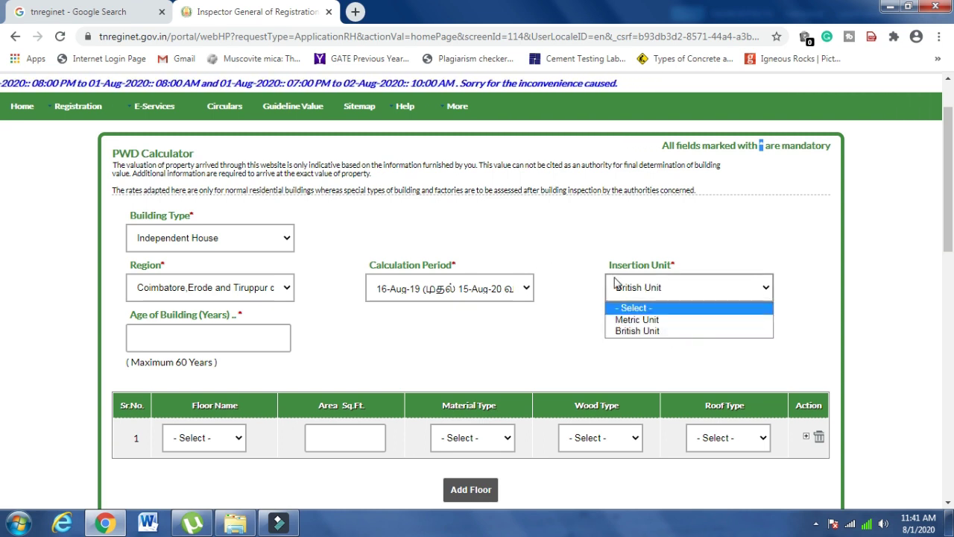
left_click(564, 239)
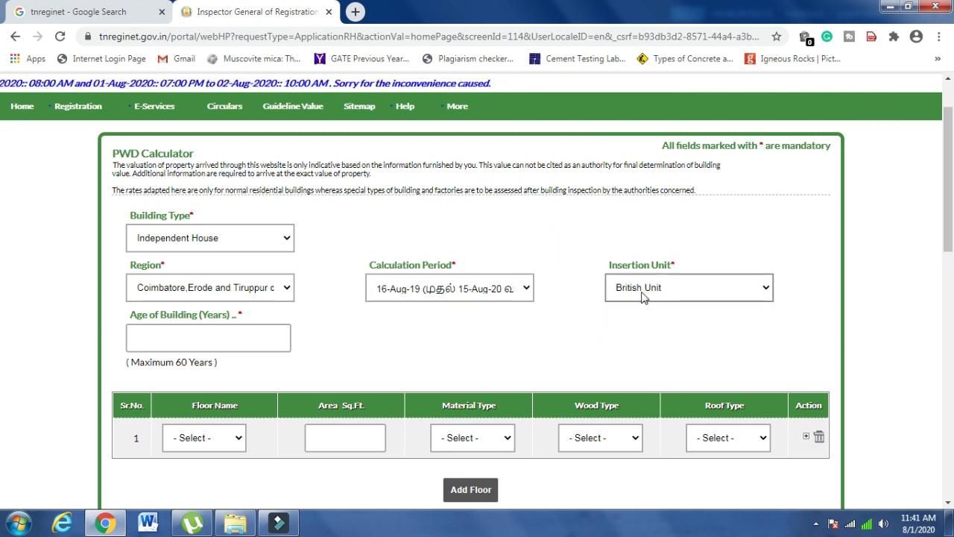
left_click(636, 291)
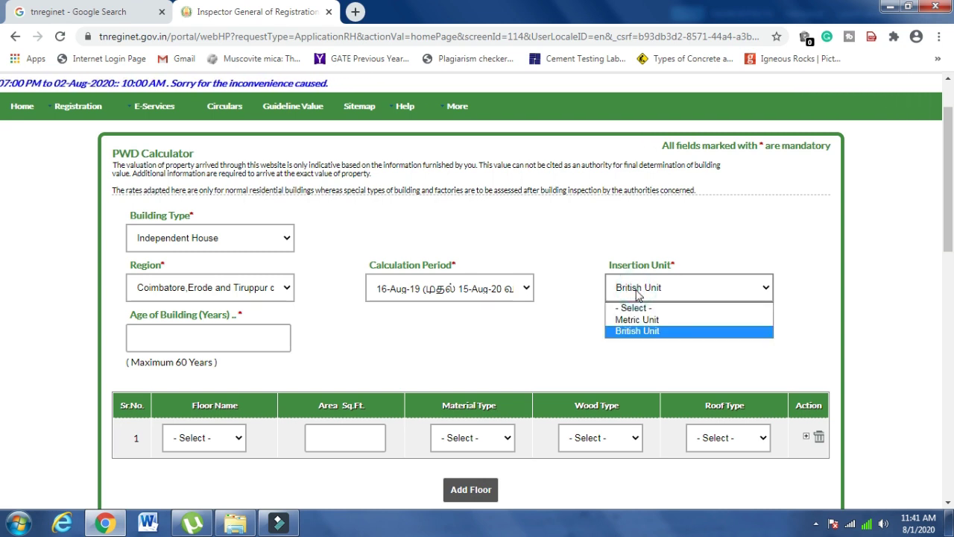
left_click(668, 331)
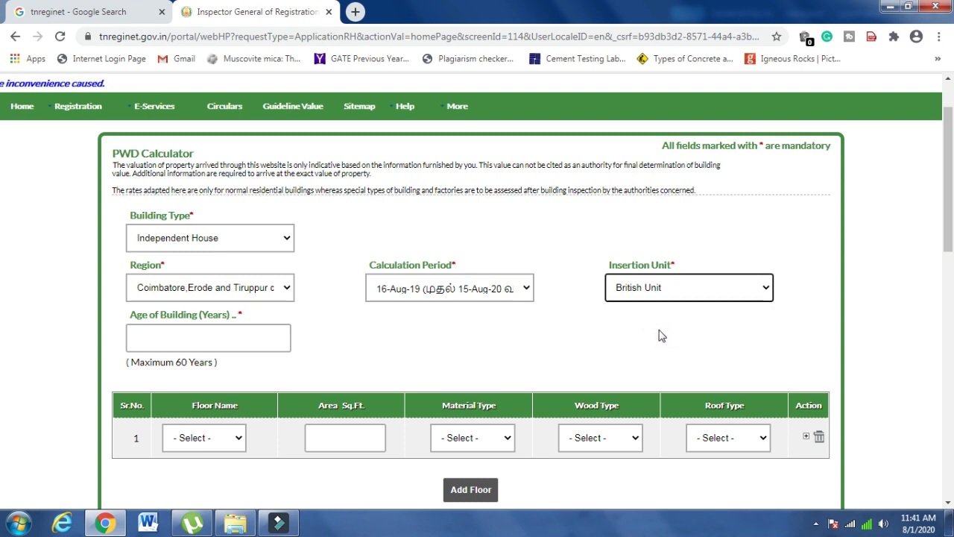
Enter 10 years as the age of the building
left_click(189, 340)
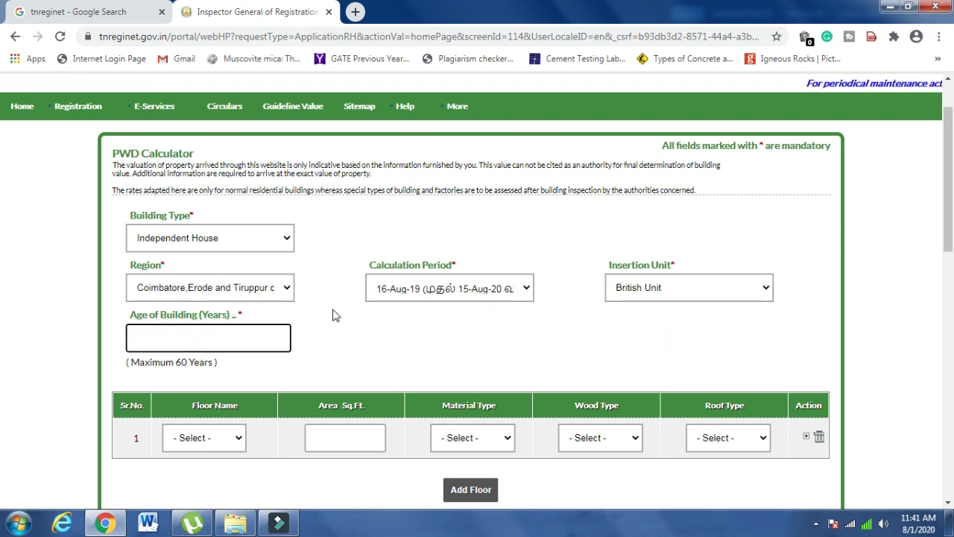
type("1")
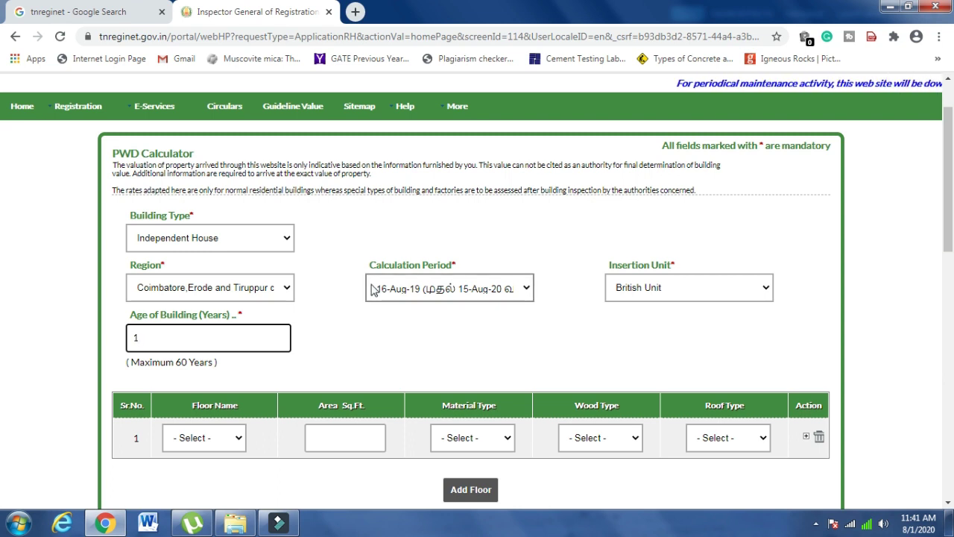
type("0")
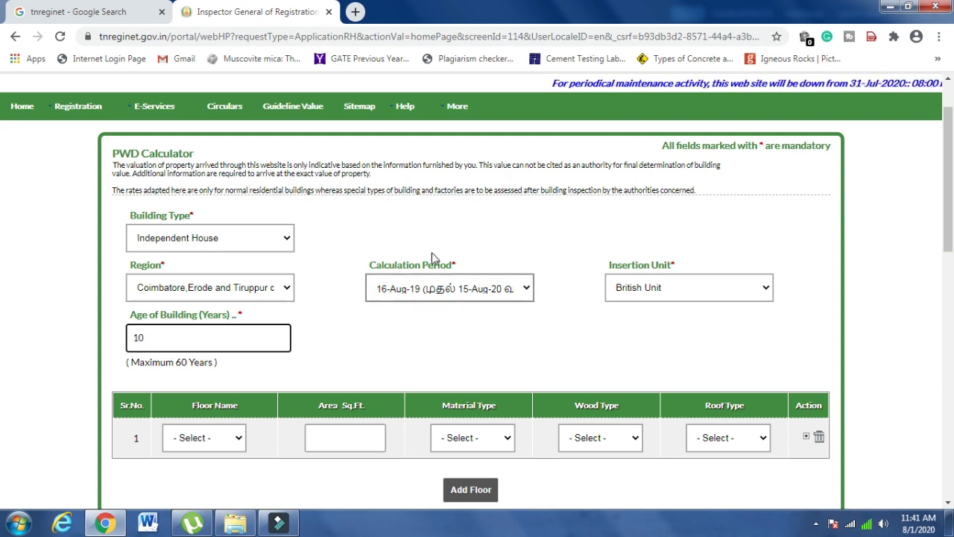
Set the first floor row to Ground Floor with an area of 1000 sq. ft
left_click_drag(943, 190, 943, 247)
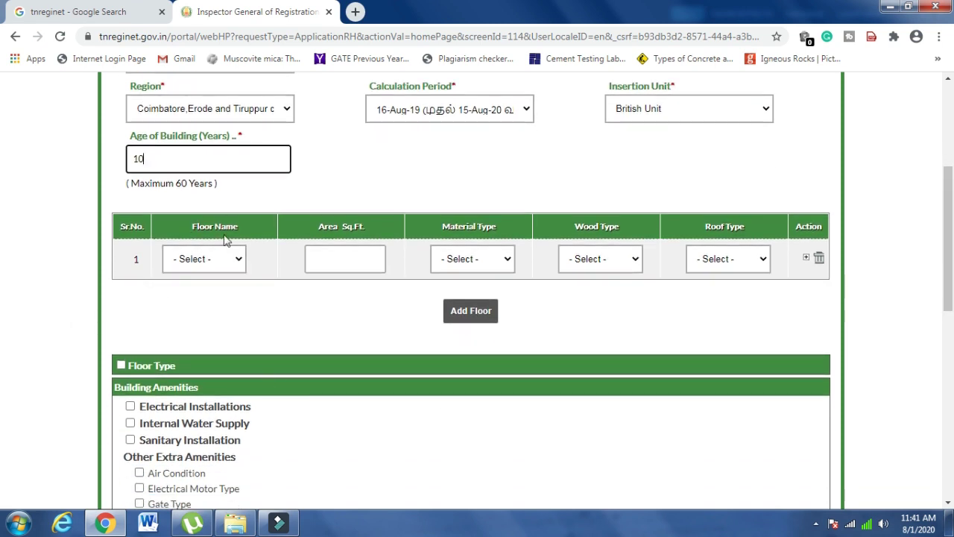
left_click(239, 261)
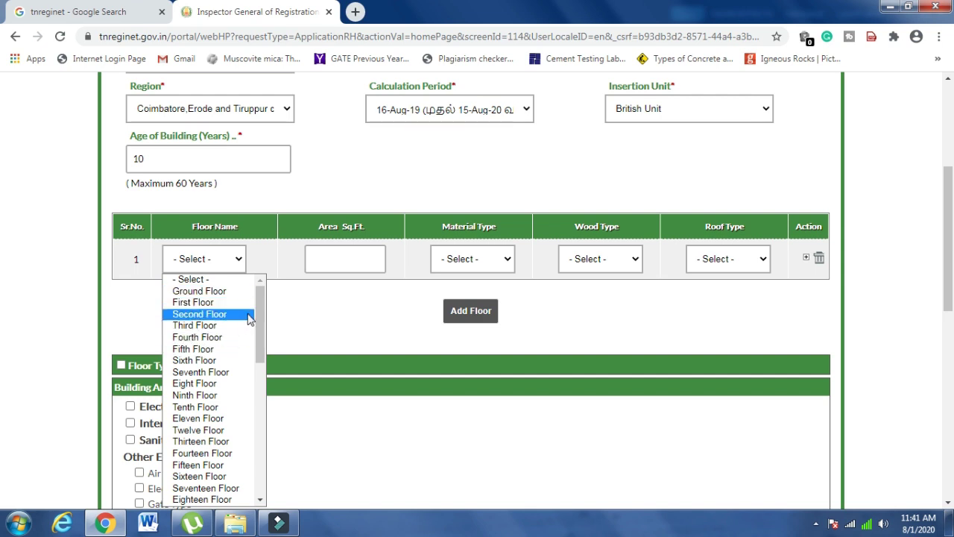
scroll(266, 313, "down", 6)
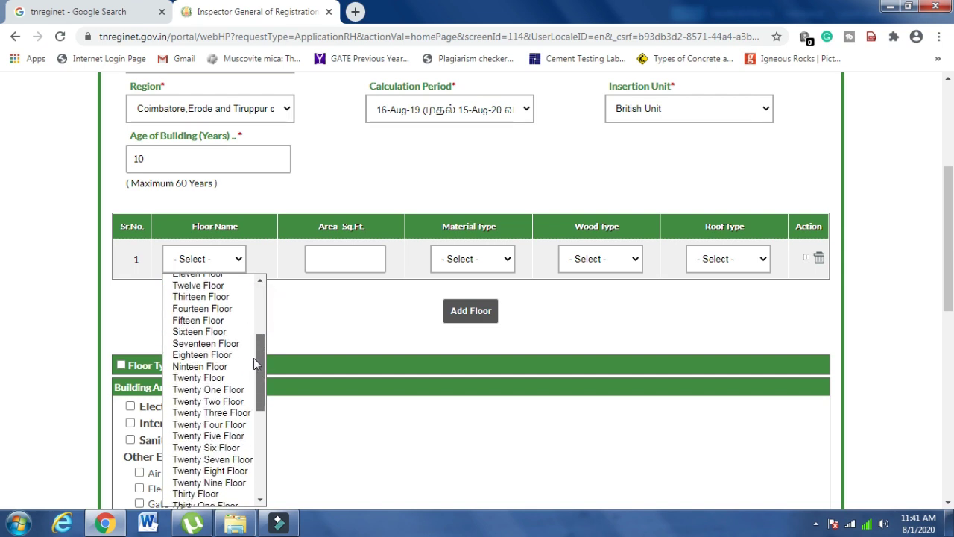
scroll(254, 389, "down", 5)
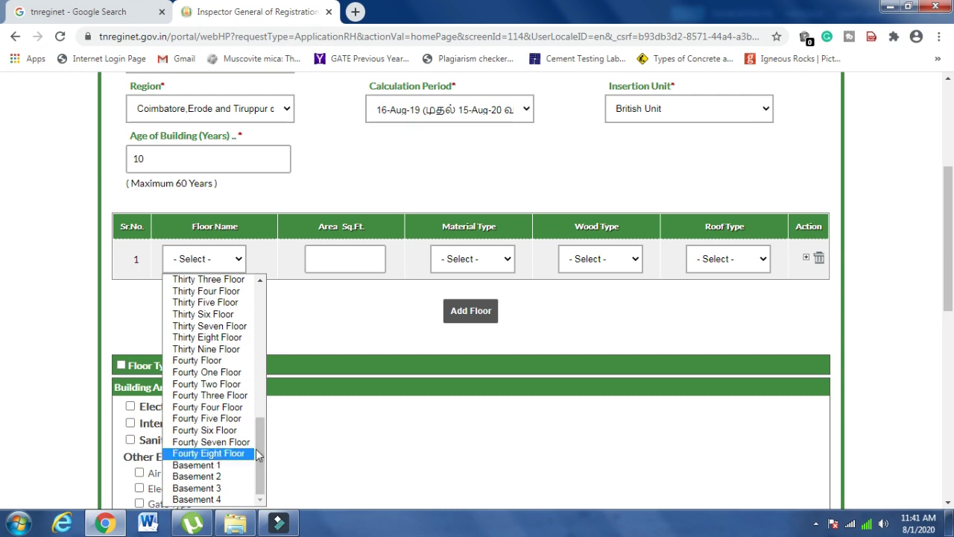
left_click_drag(262, 452, 280, 299)
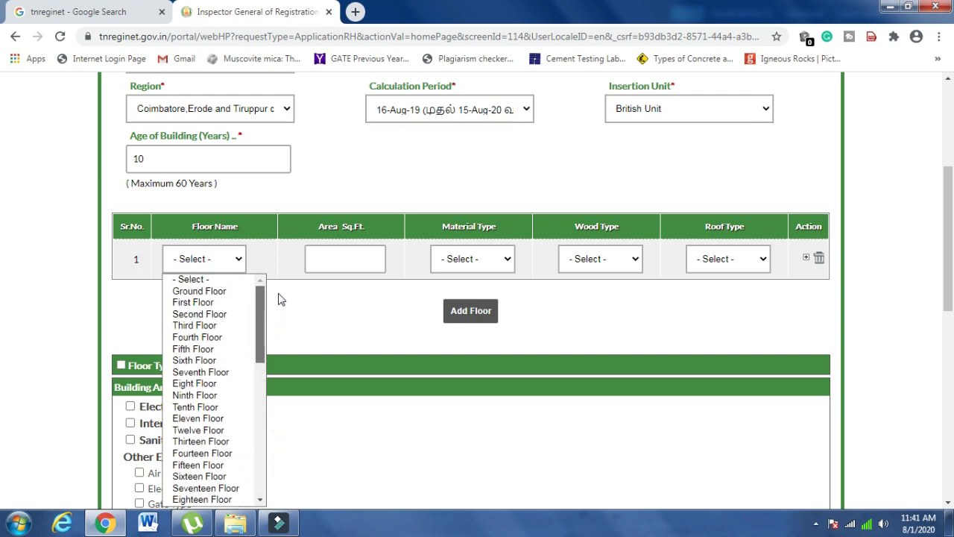
left_click(215, 292)
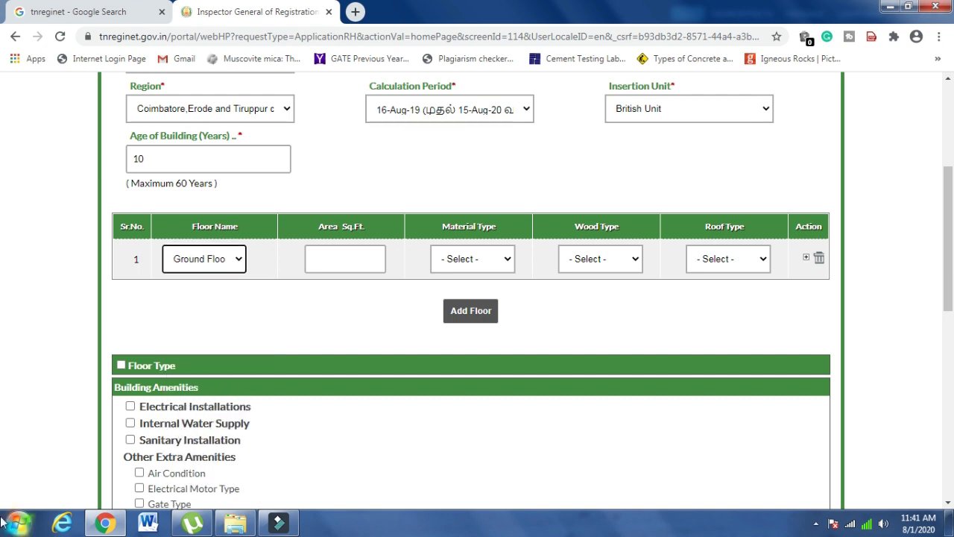
left_click(351, 261)
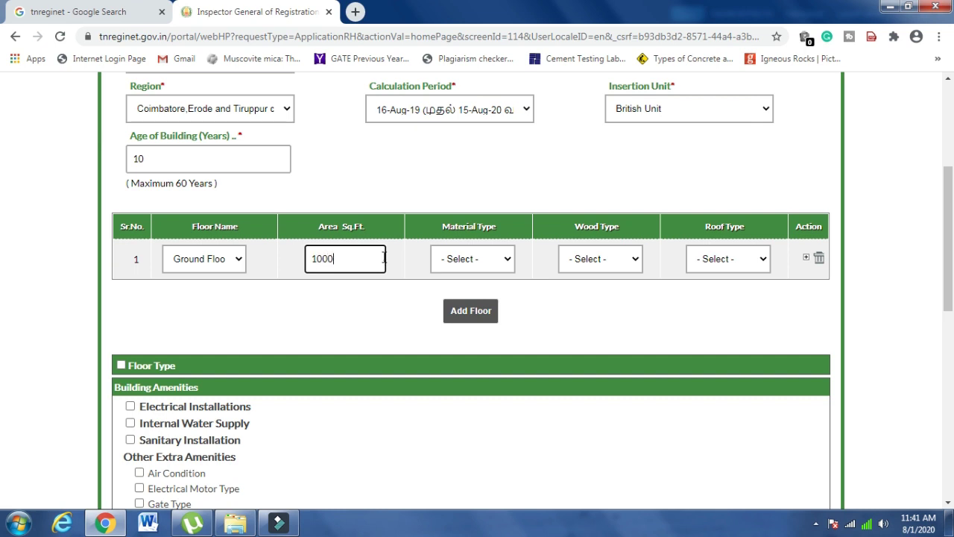
Set the ground floor's material type to Cement Mortar and its wood type to Partly wood and partly steel
left_click(509, 261)
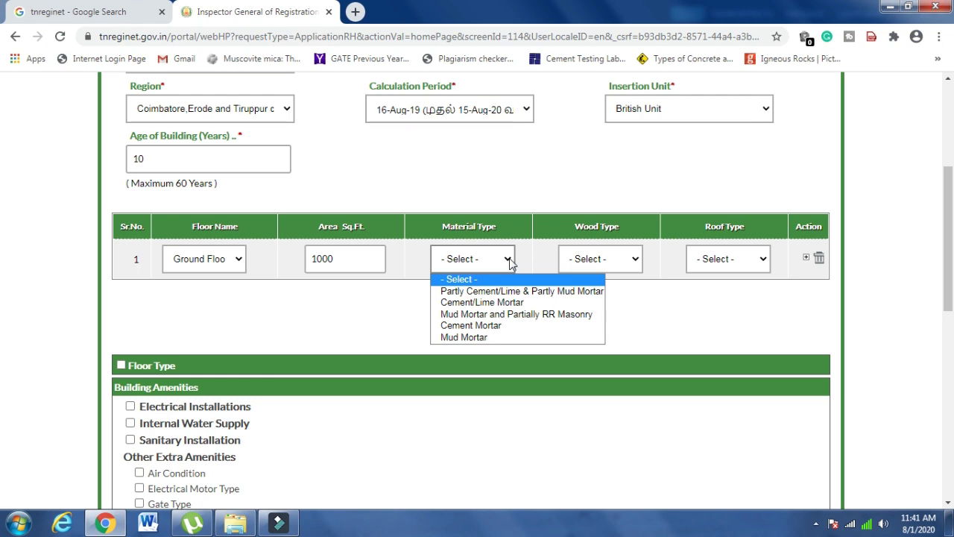
left_click(485, 326)
left_click(617, 261)
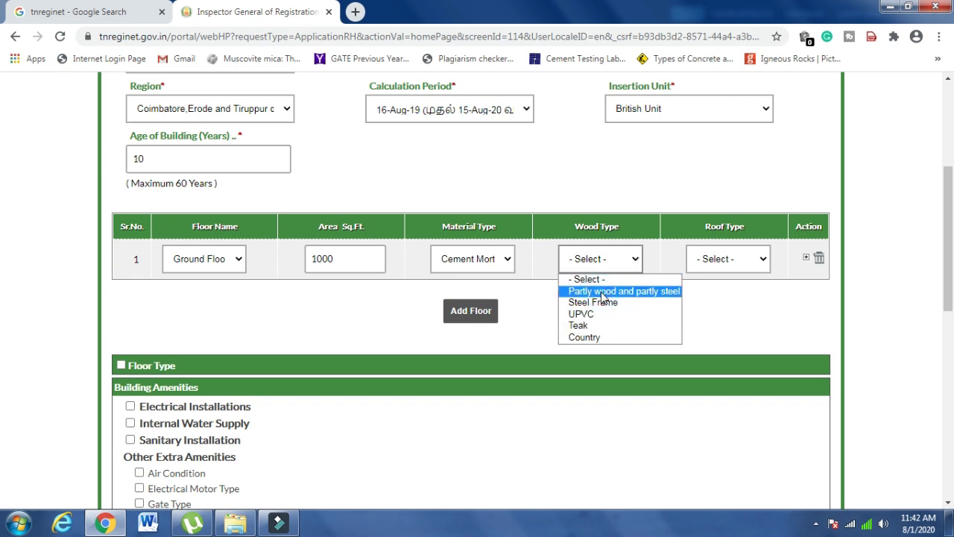
left_click(604, 291)
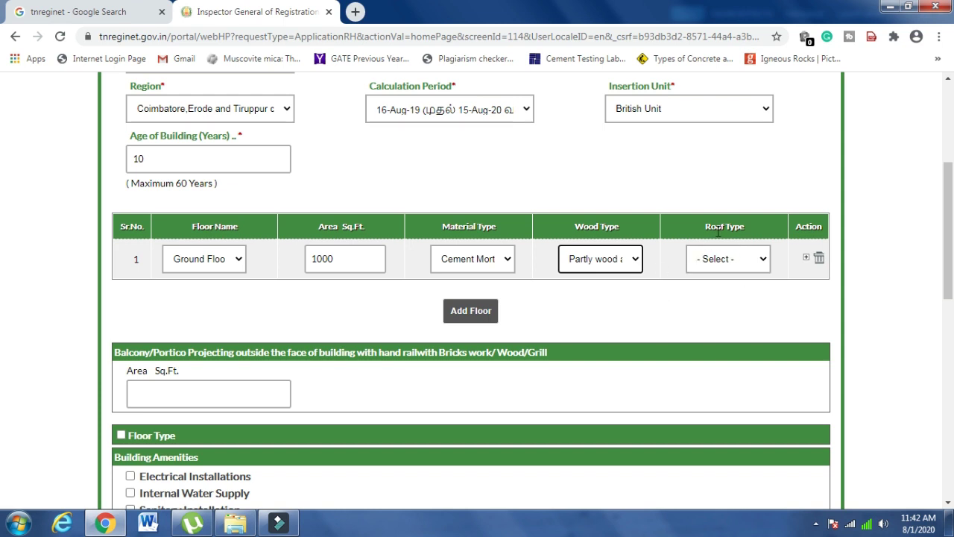
Set the ground floor's roof type to RCC Framed
left_click(758, 262)
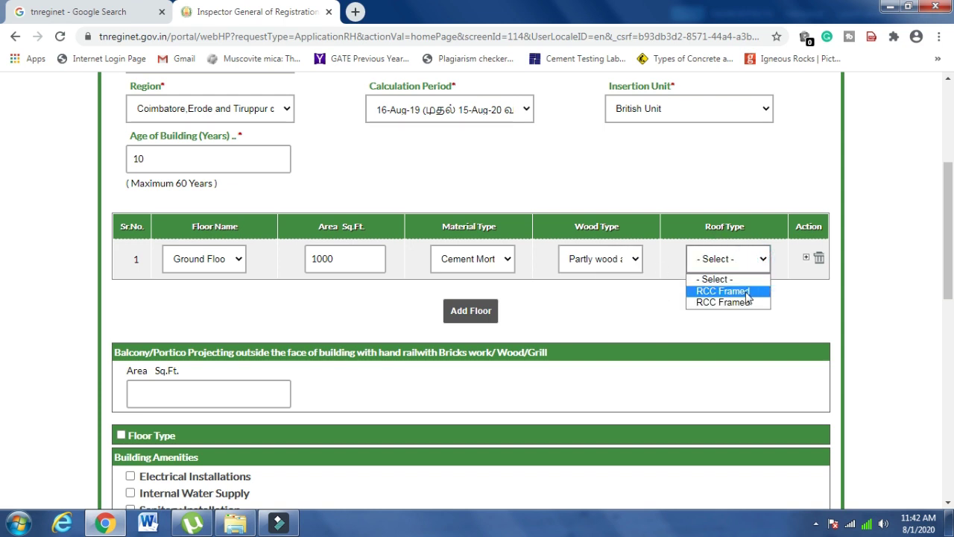
left_click(748, 291)
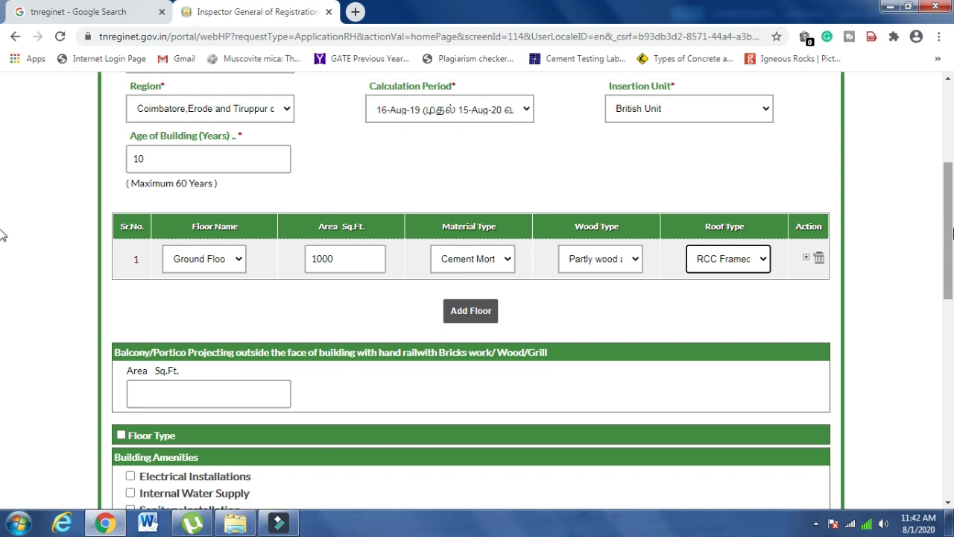
left_click(472, 316)
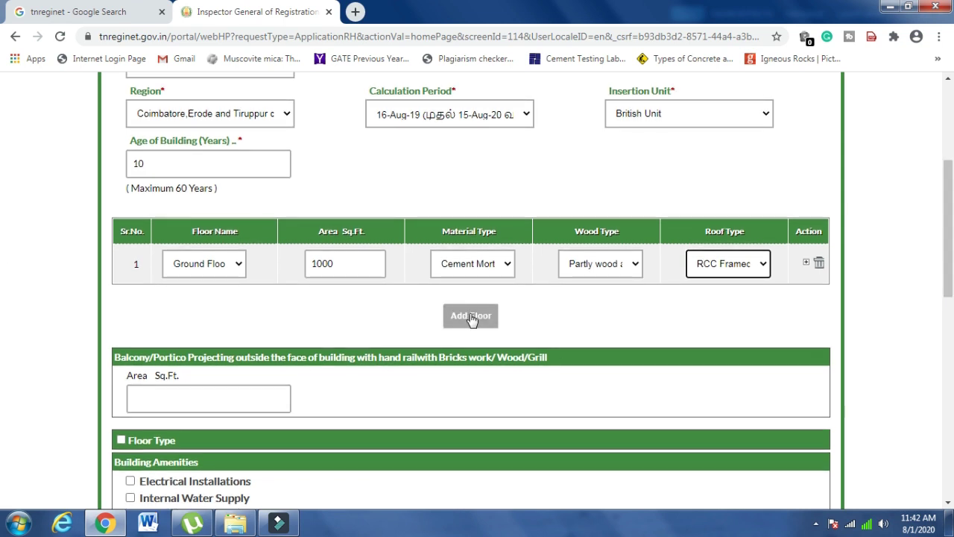
left_click(471, 315)
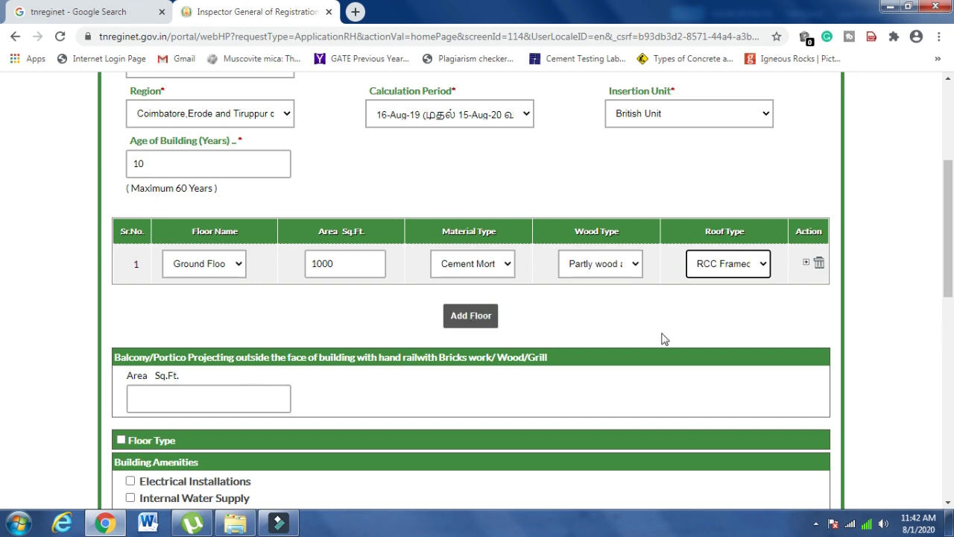
Enter 100 sq. ft. as the area of the balcony/portico projecting outside the face of the building
scroll(951, 259, "down", 1)
scroll(951, 260, "down", 1)
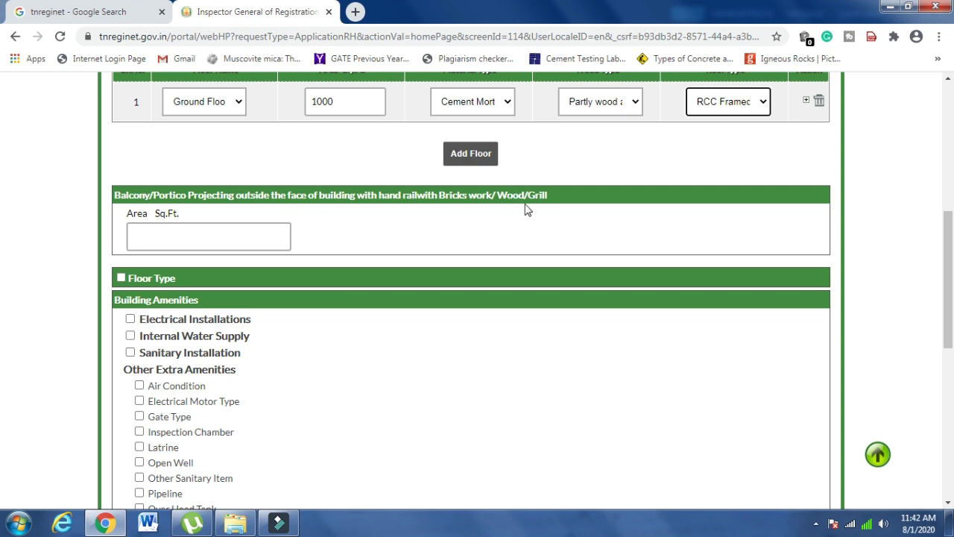
left_click(188, 238)
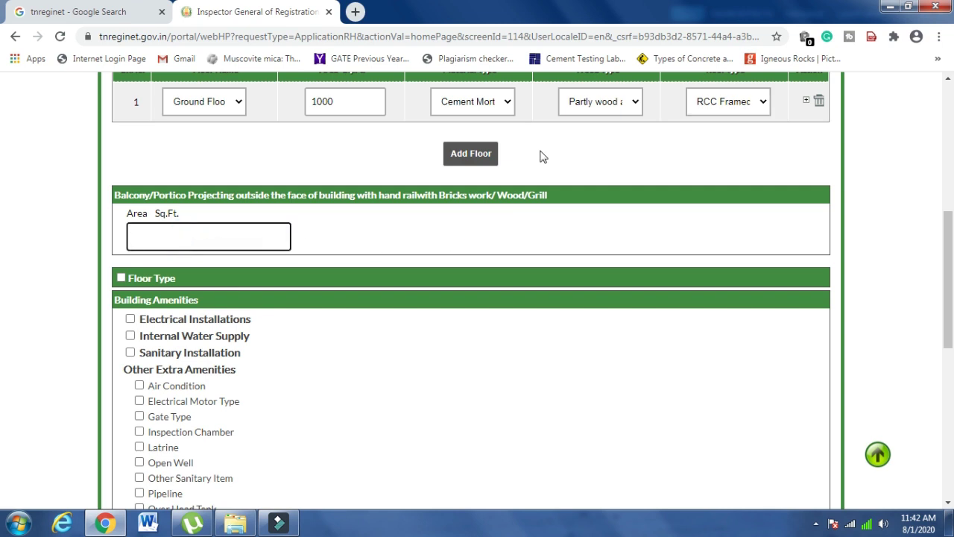
type("100")
Include the floor type details and specify vitrified tiles with an area of 800 sq. ft
left_click_drag(947, 246, 947, 276)
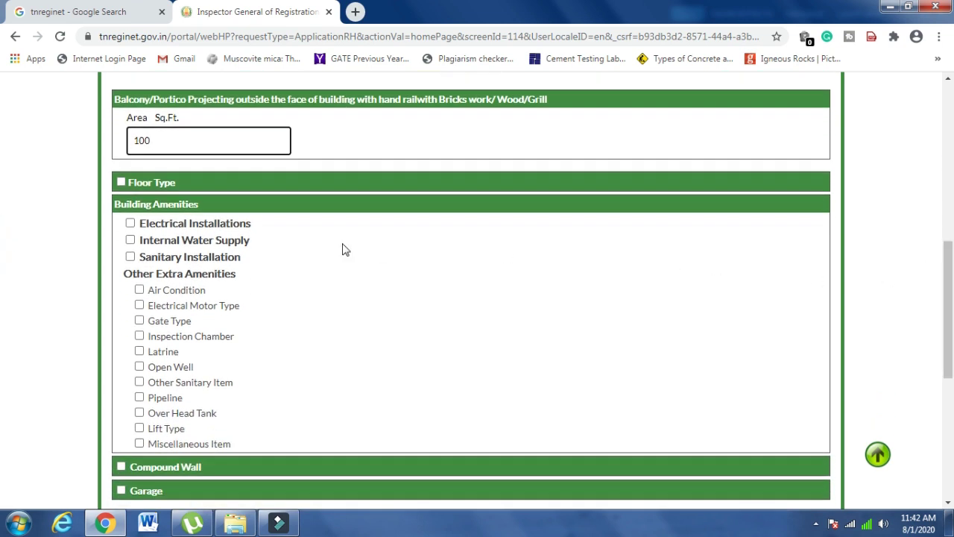
left_click(121, 183)
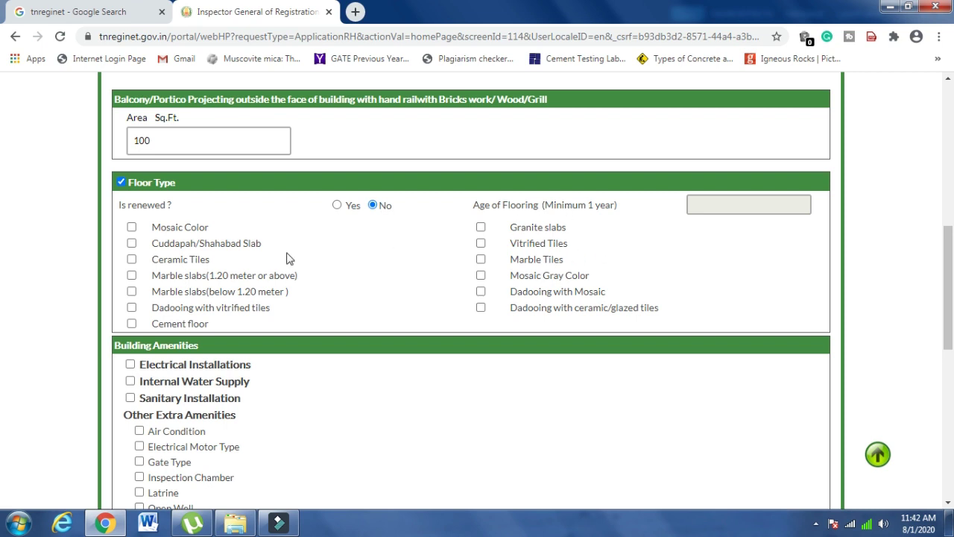
left_click(481, 246)
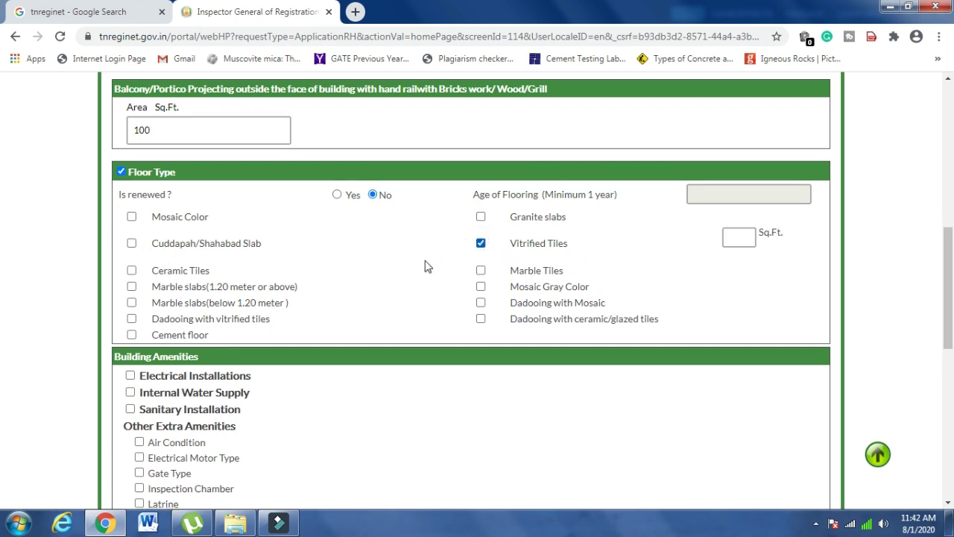
left_click(740, 237)
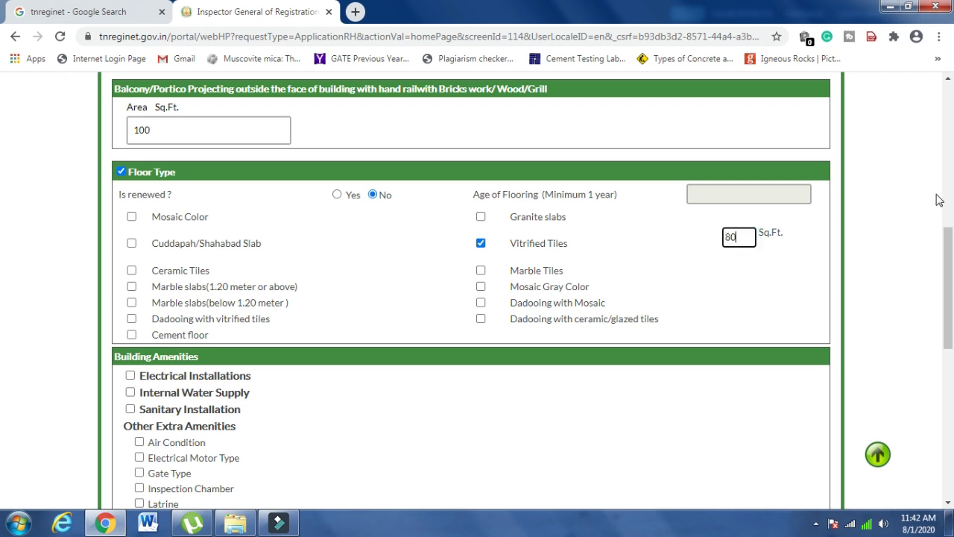
Include Electrical Installations among the building amenities and use the Detailed calculation way for them
left_click_drag(943, 240, 941, 287)
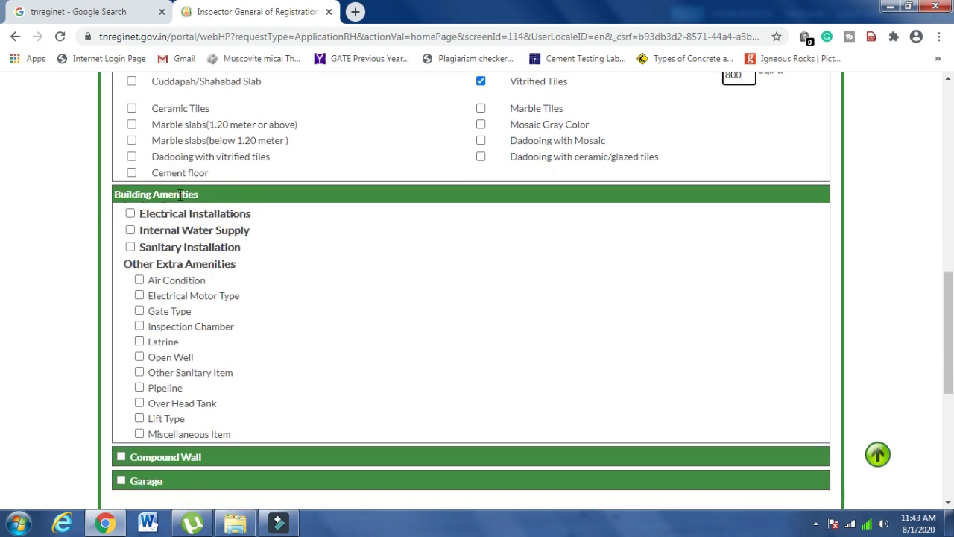
left_click(129, 213)
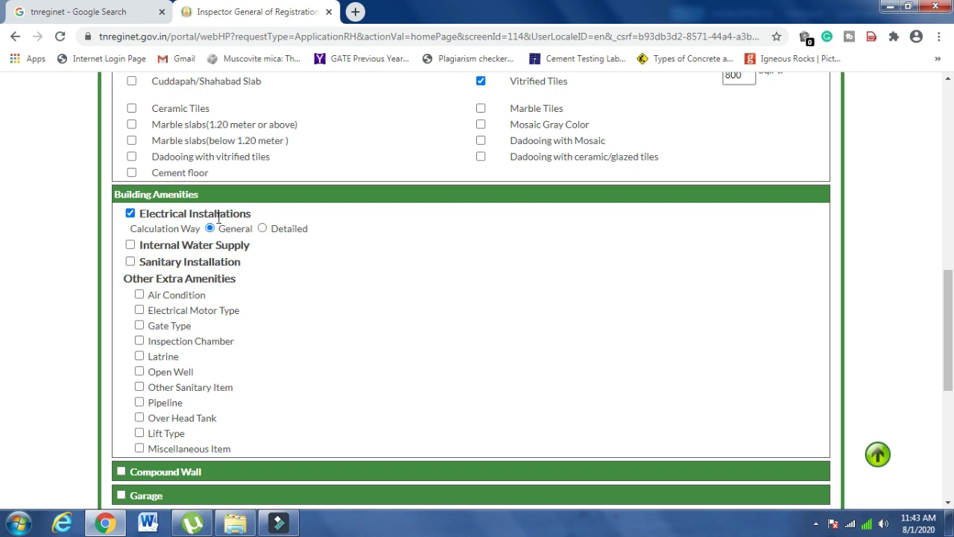
left_click(263, 228)
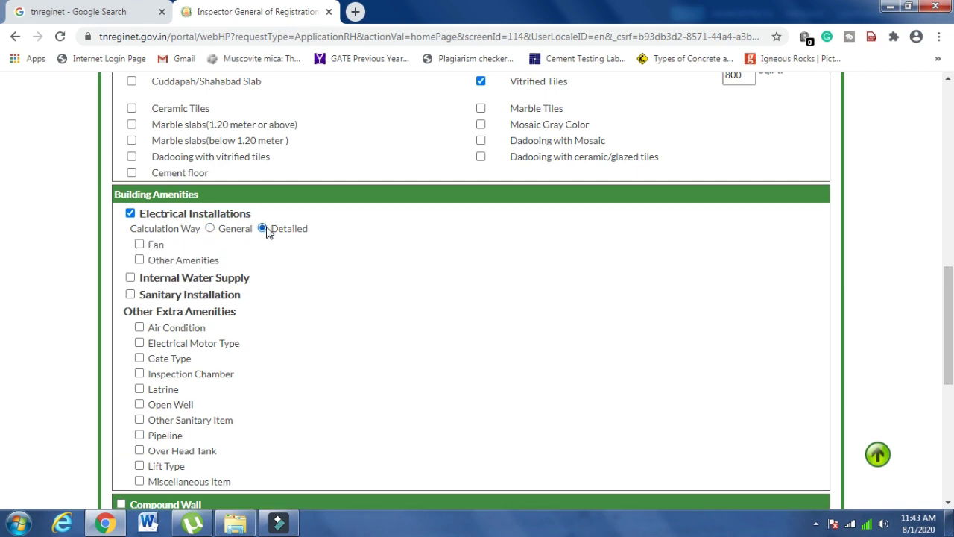
Add fans to the electrical installations: 1 exhaust fan and 2 ceiling fans of the 1.20 Sweep AC type
left_click(140, 245)
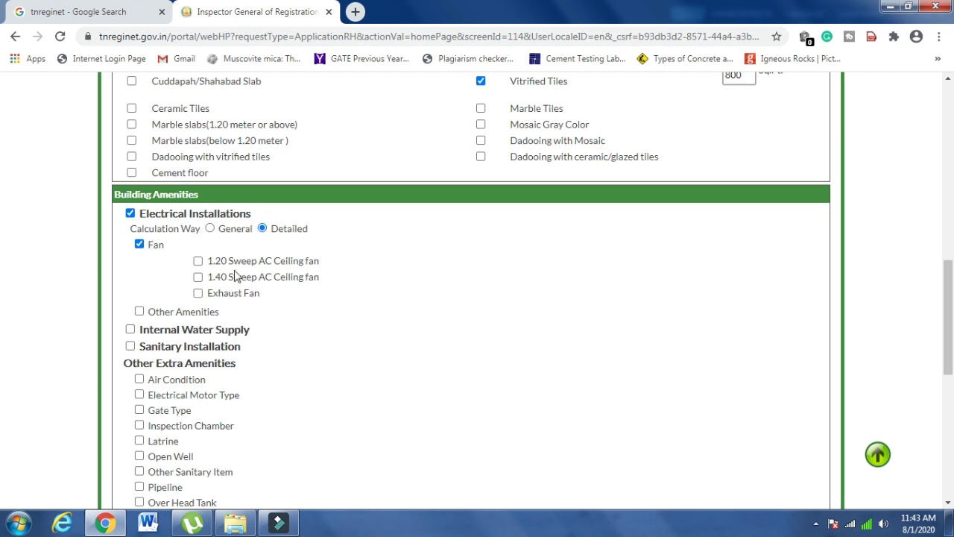
left_click(197, 294)
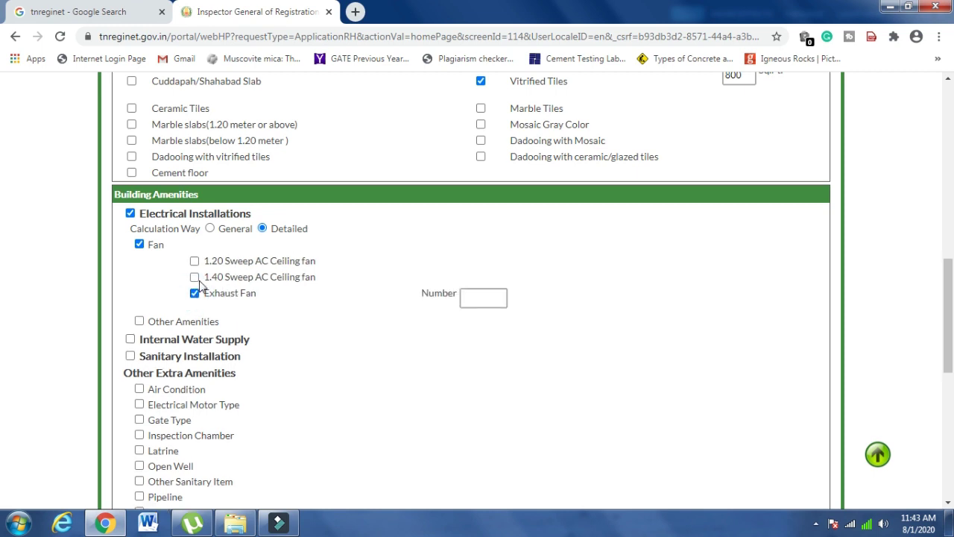
left_click(468, 298)
type("1")
left_click(194, 261)
left_click(474, 266)
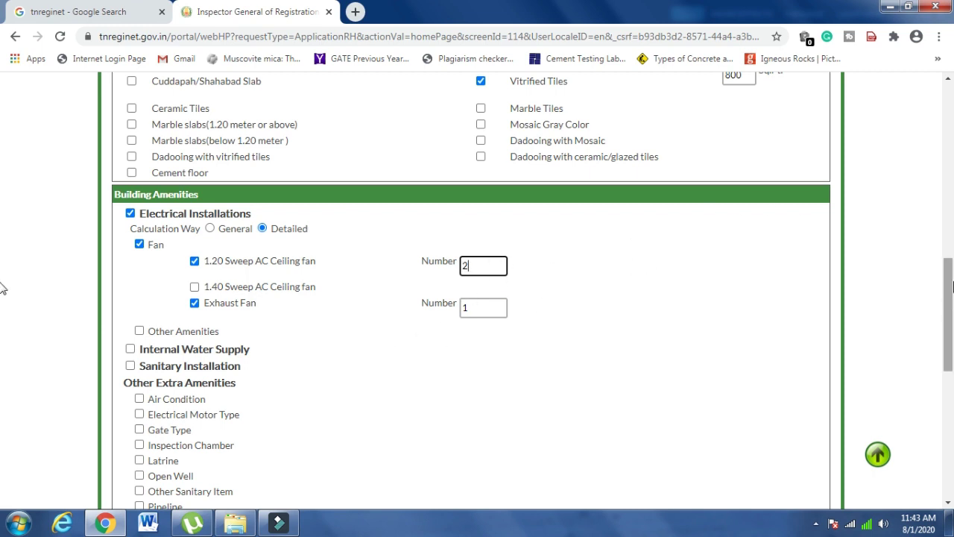
scroll(835, 319, "down", 1)
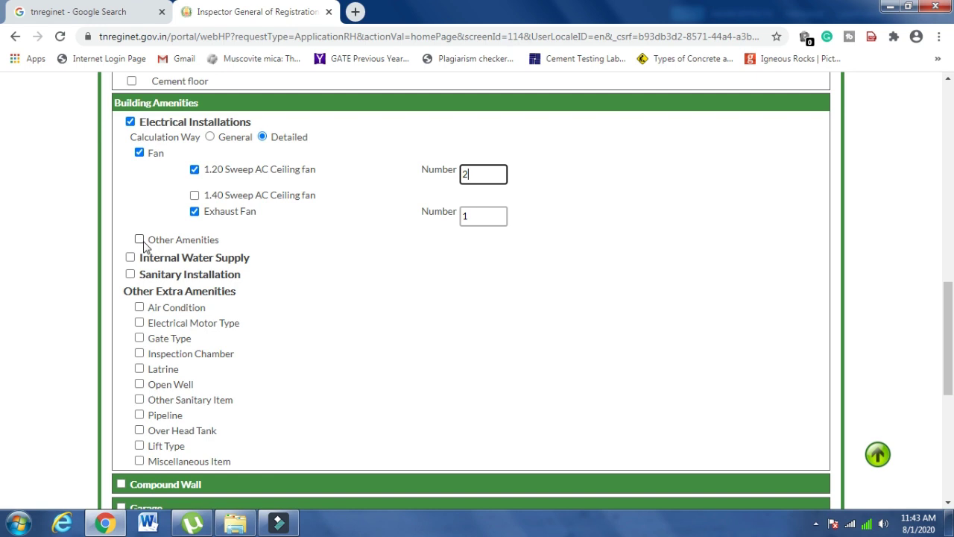
left_click(139, 240)
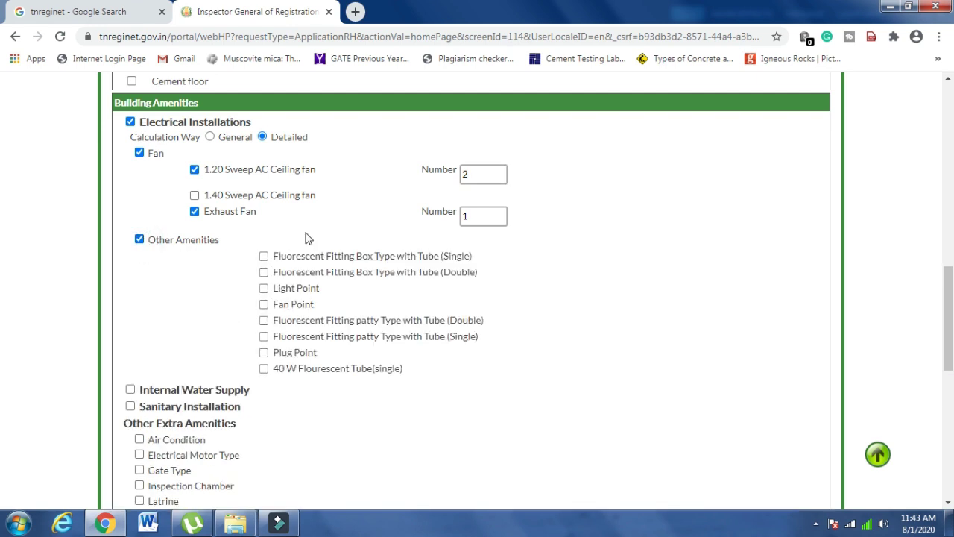
left_click(139, 239)
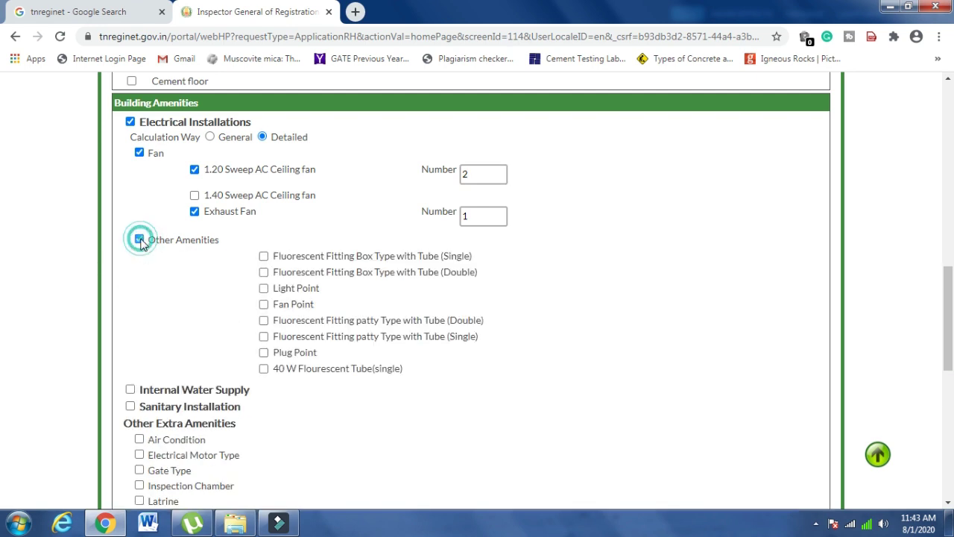
Include Internal Water Supply among the building amenities with the General calculation way
left_click(131, 258)
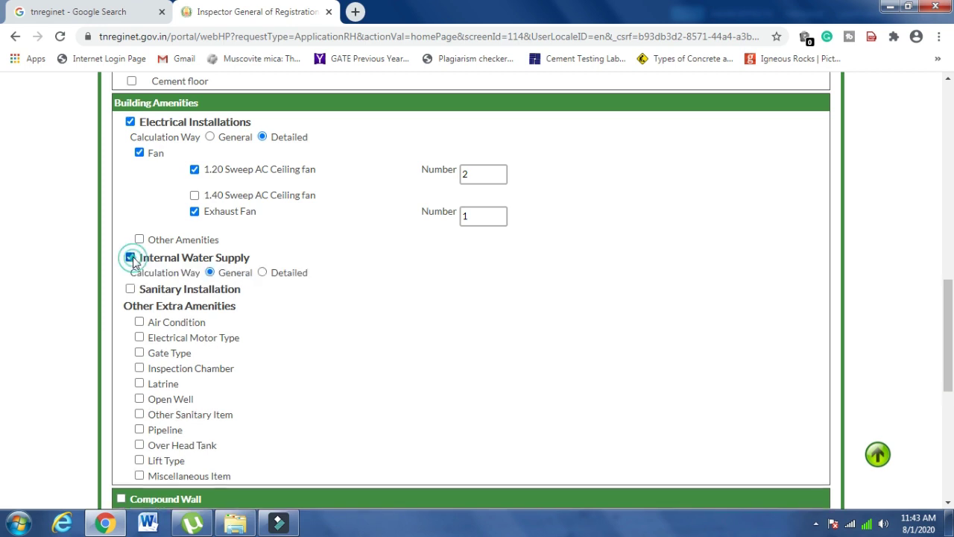
left_click(263, 273)
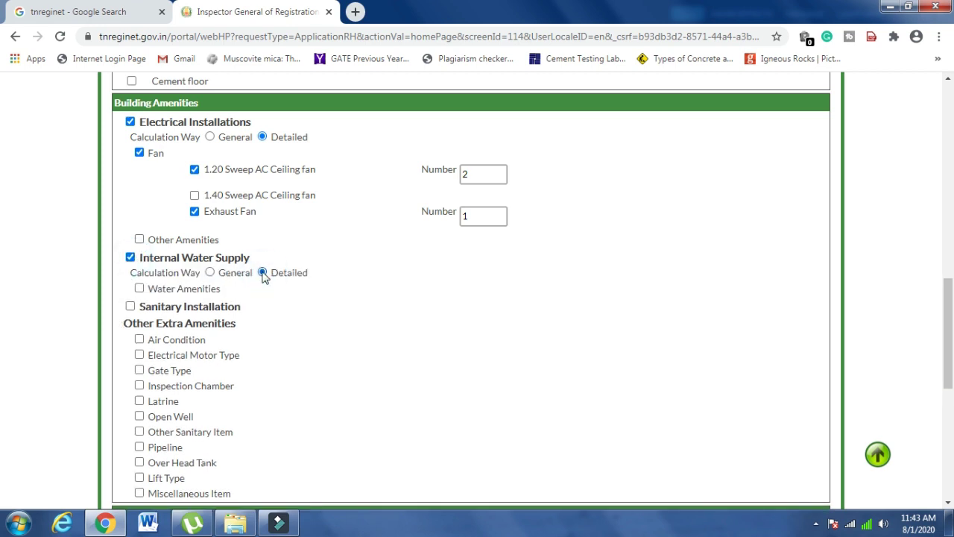
left_click(211, 272)
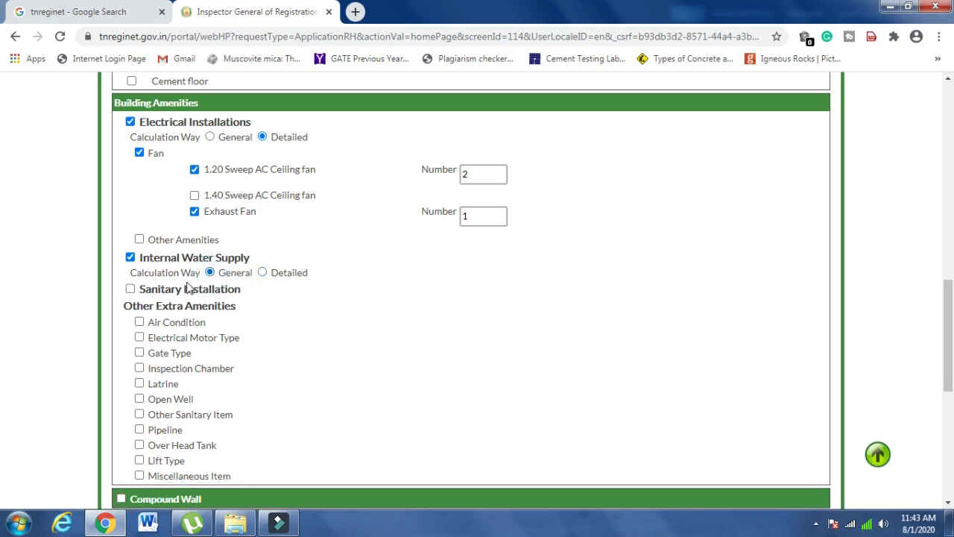
Include Sanitary Installation with the Detailed calculation way and specify 1 bathroom with PVC water line, taps and shower line
left_click(131, 289)
left_click(262, 304)
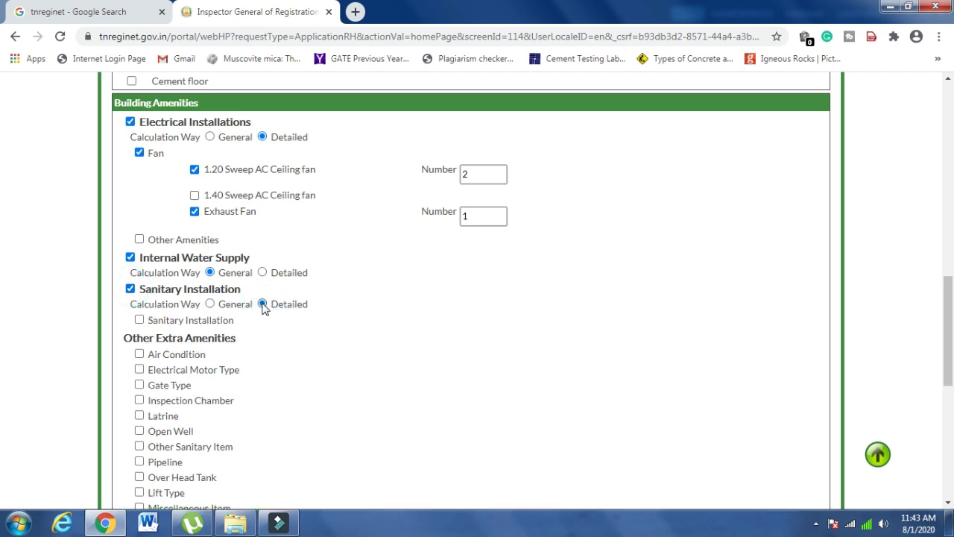
left_click(140, 320)
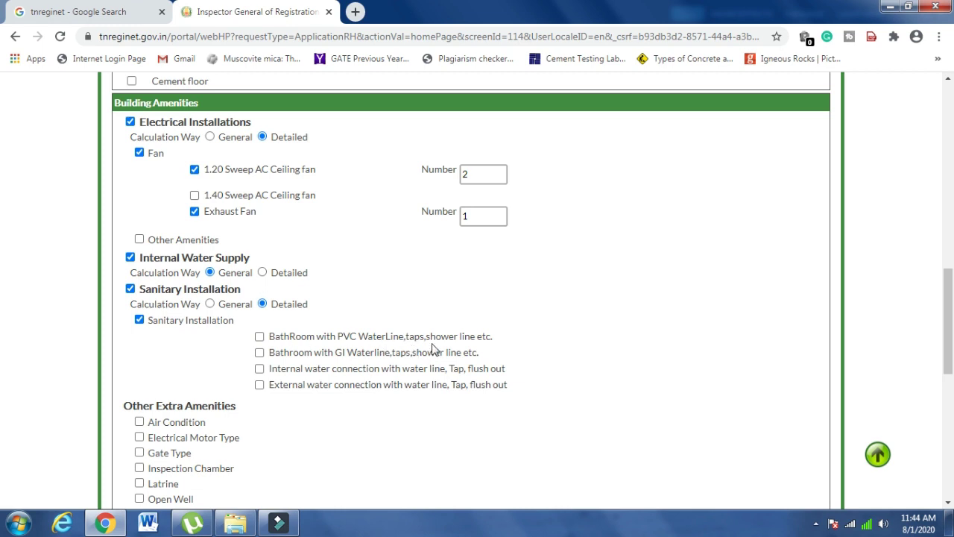
left_click(260, 337)
left_click(773, 342)
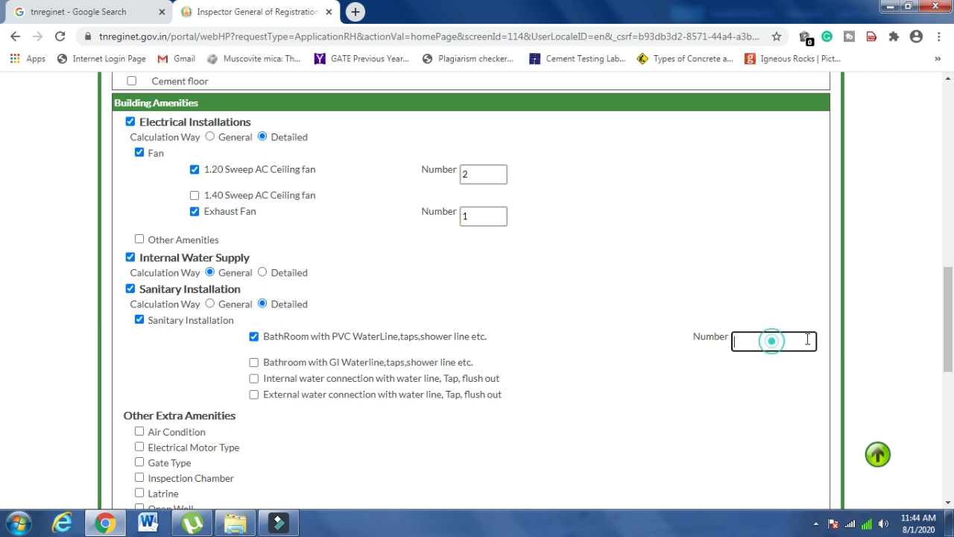
type("1")
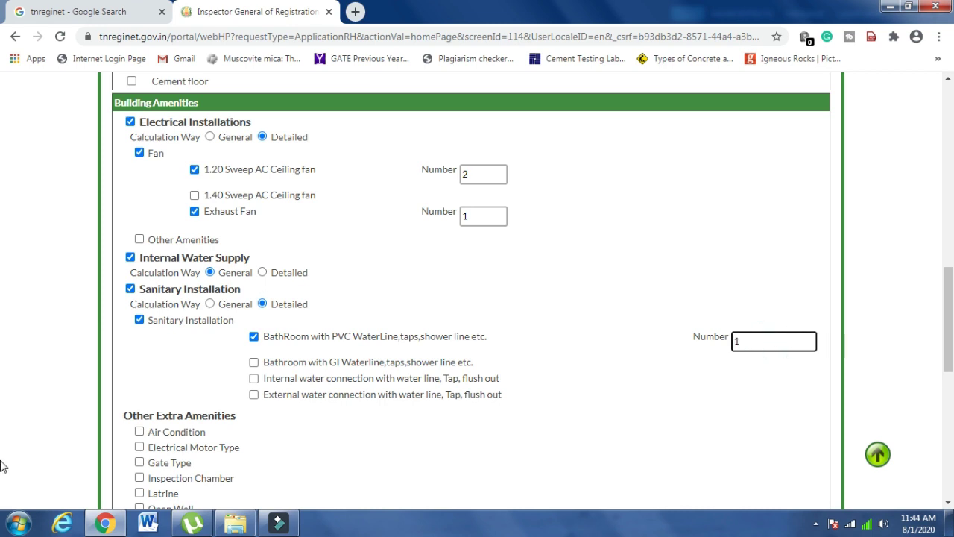
Add an RCC overhead tank of 5000 liters under the other extra amenities
left_click_drag(949, 298, 949, 333)
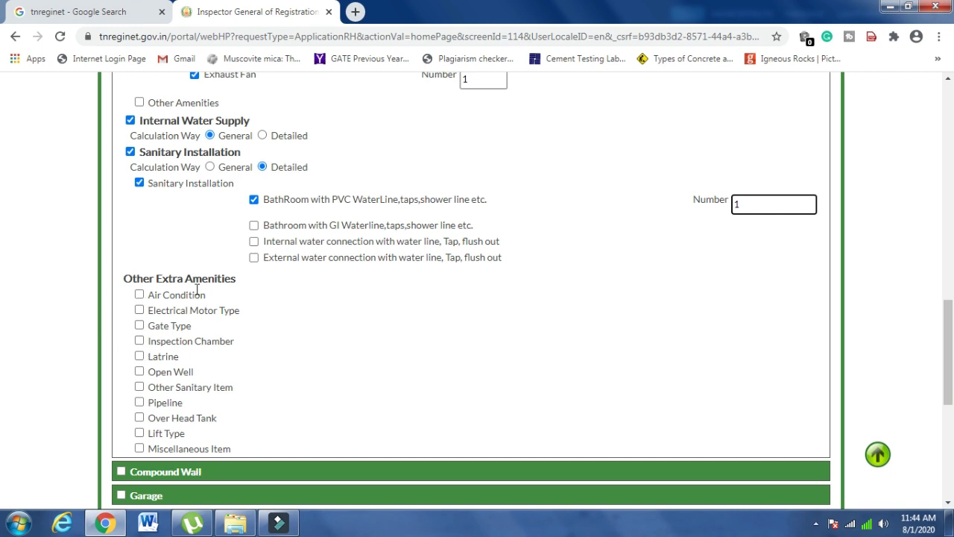
scroll(738, 371, "down", 3)
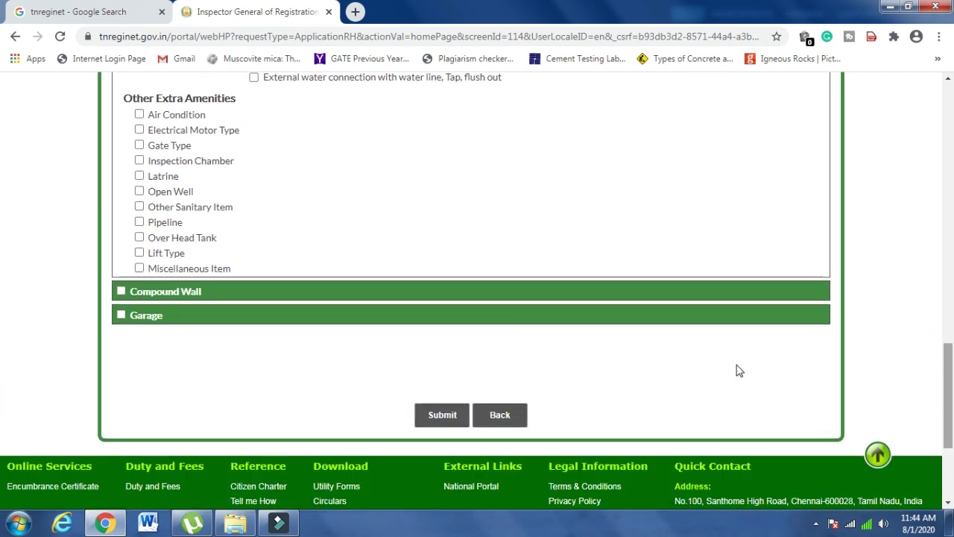
left_click(139, 237)
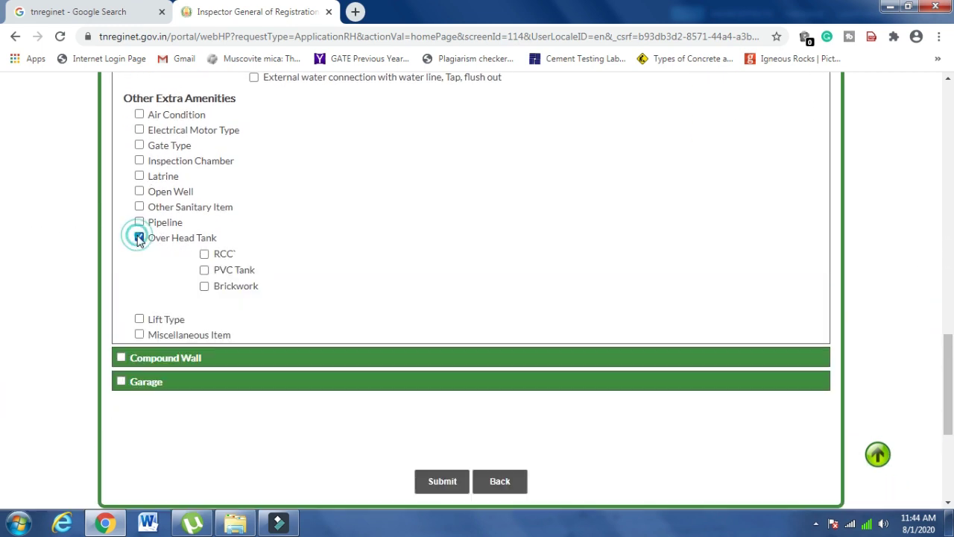
left_click(205, 254)
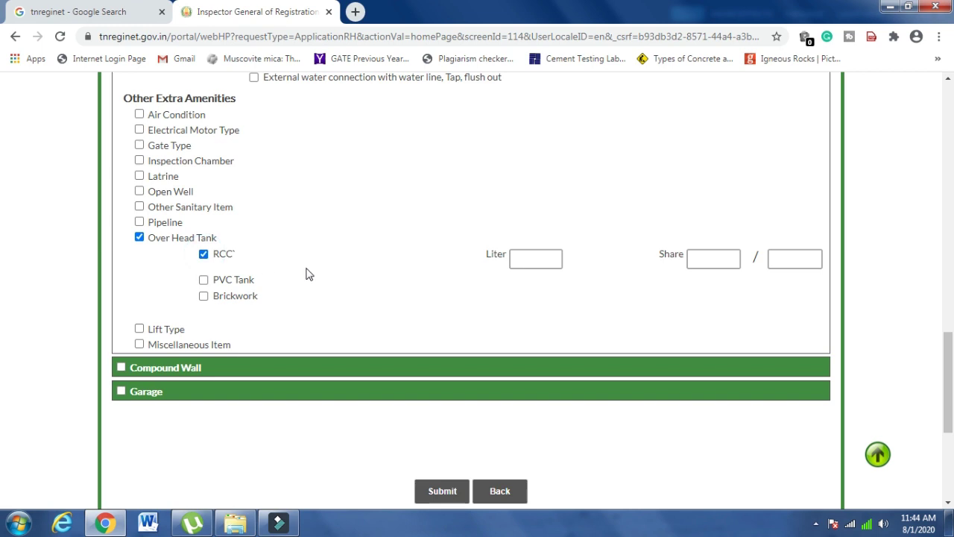
left_click(535, 259)
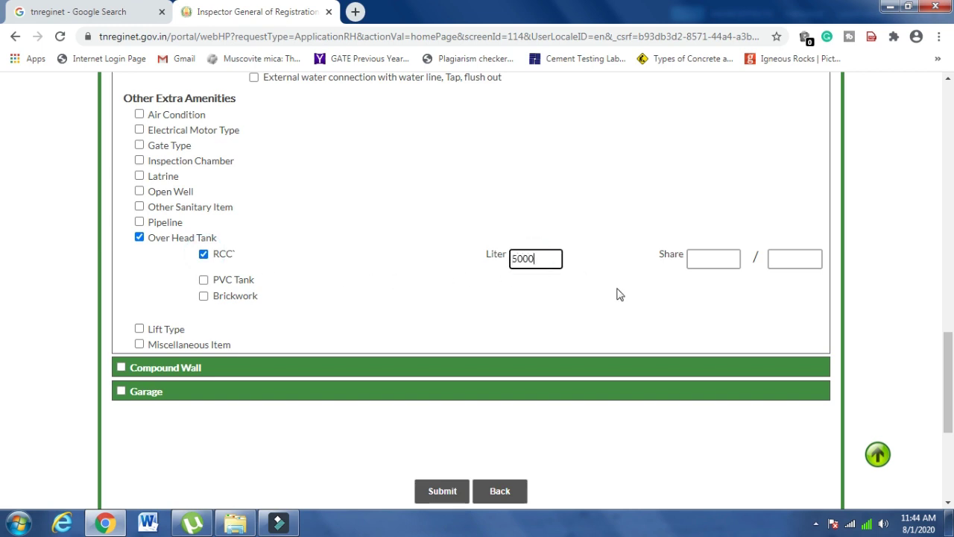
Include a compound wall of type Load bearing in cement mortar 1:5 with a length of 100 feet
left_click_drag(948, 335, 948, 369)
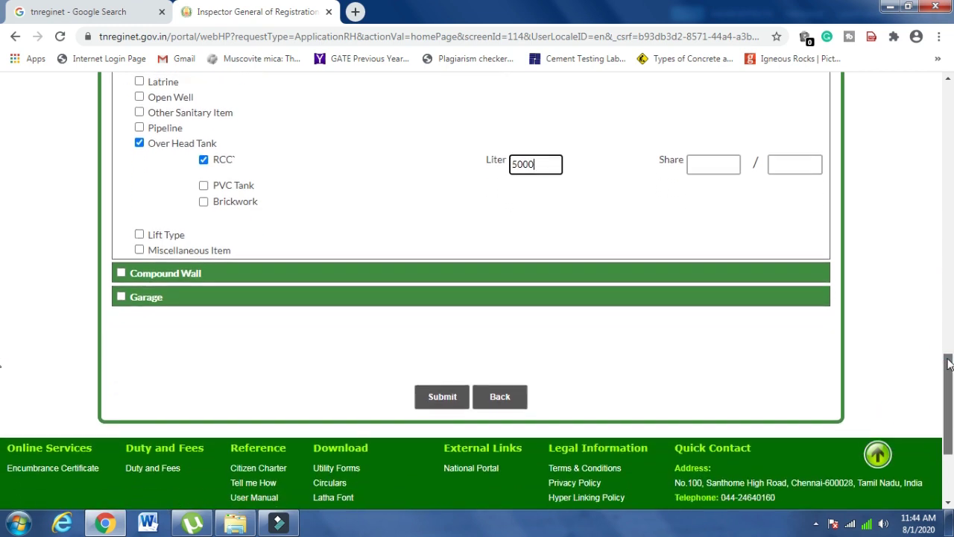
left_click(120, 273)
left_click(351, 307)
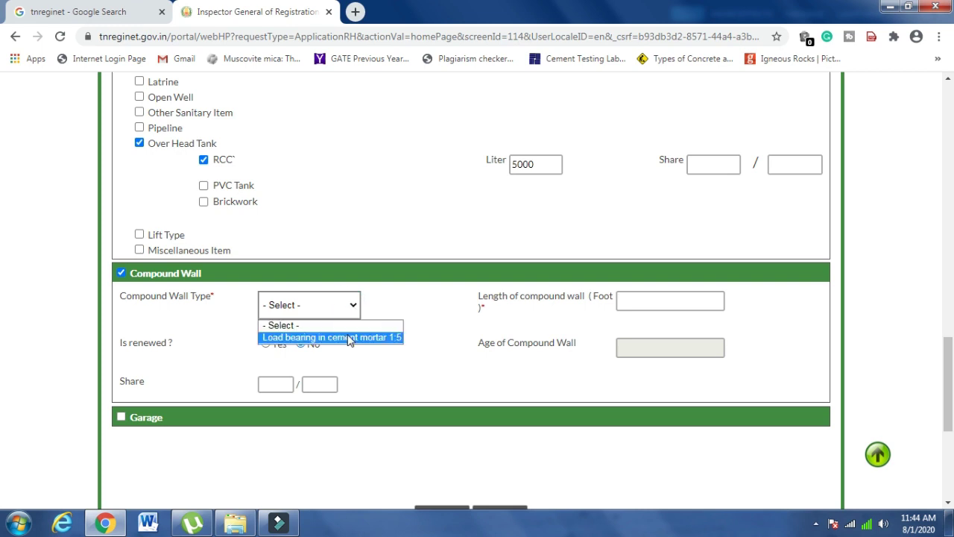
left_click(348, 337)
left_click(705, 303)
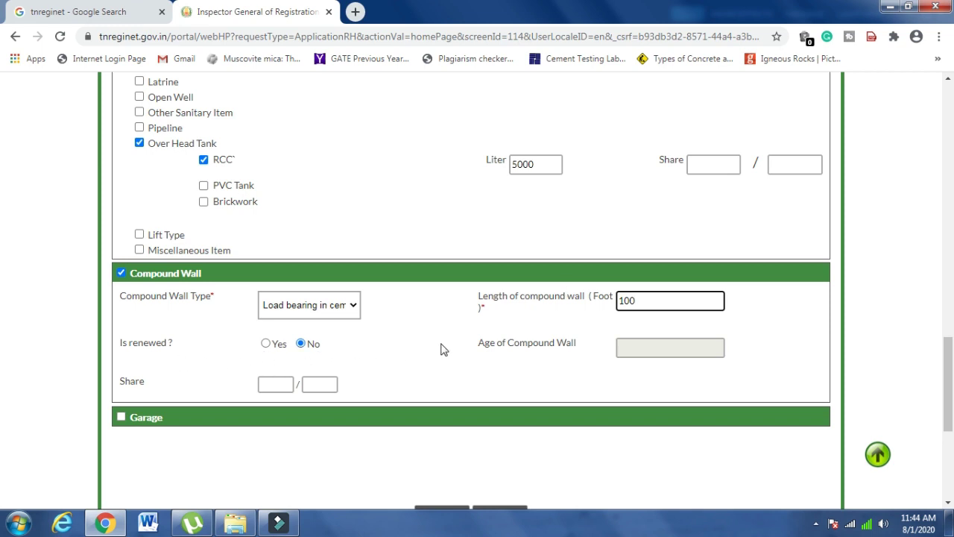
left_click(665, 344)
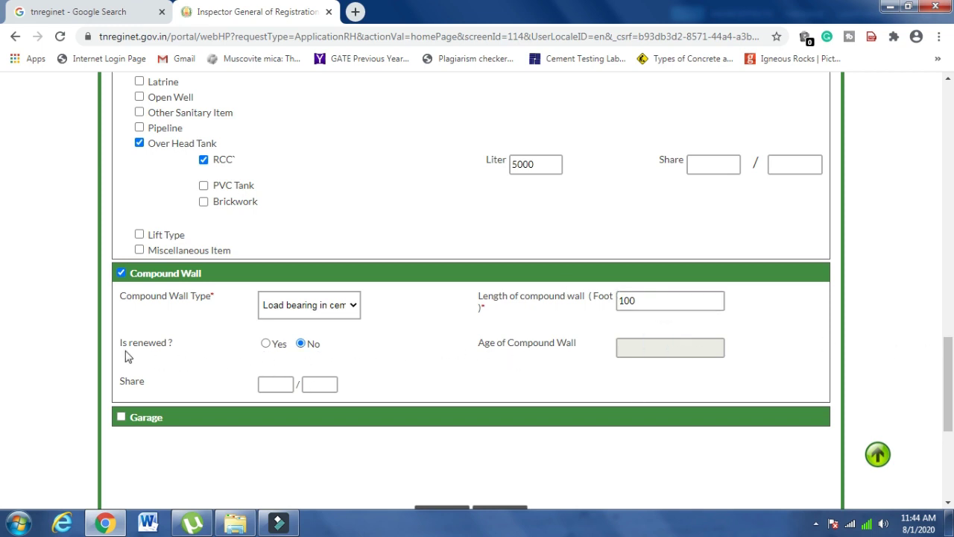
Submit the completed building details form to calculate the PWD value
scroll(3, 349, "down", 2)
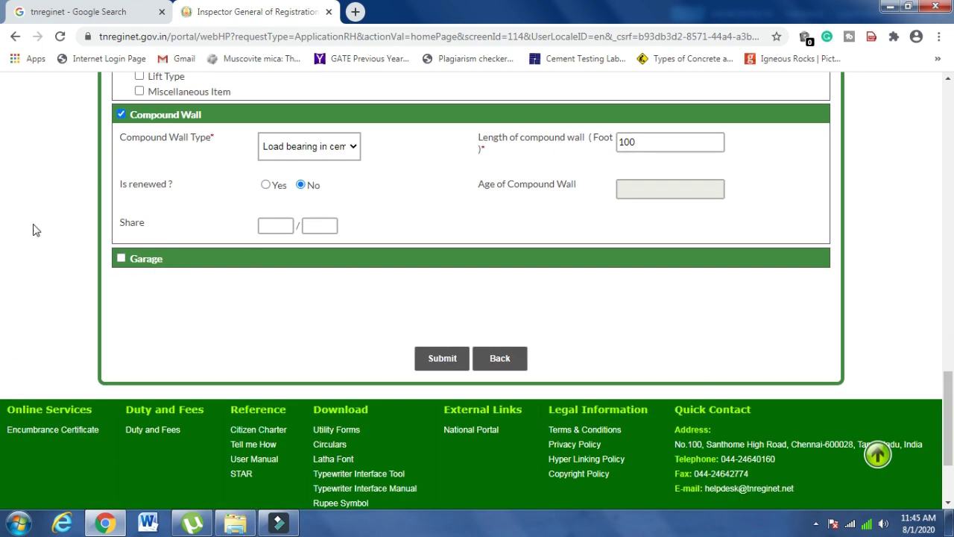
left_click(456, 364)
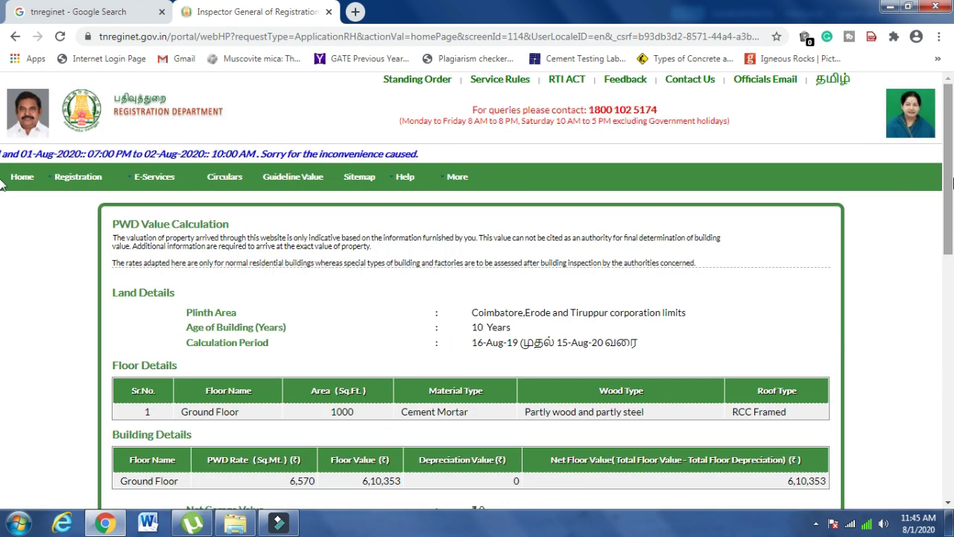
Review the land details, including plinth area and calculation period, and the ground floor's PWD rate in the calculation result
scroll(4, 194, "down", 2)
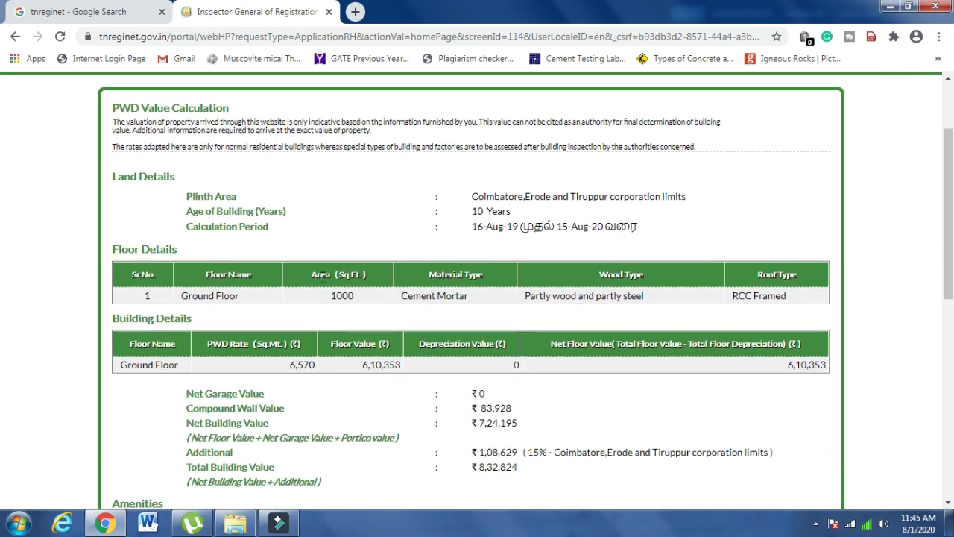
left_click_drag(186, 196, 244, 202)
left_click_drag(473, 197, 687, 196)
left_click_drag(223, 217, 256, 231)
left_click_drag(657, 225, 455, 234)
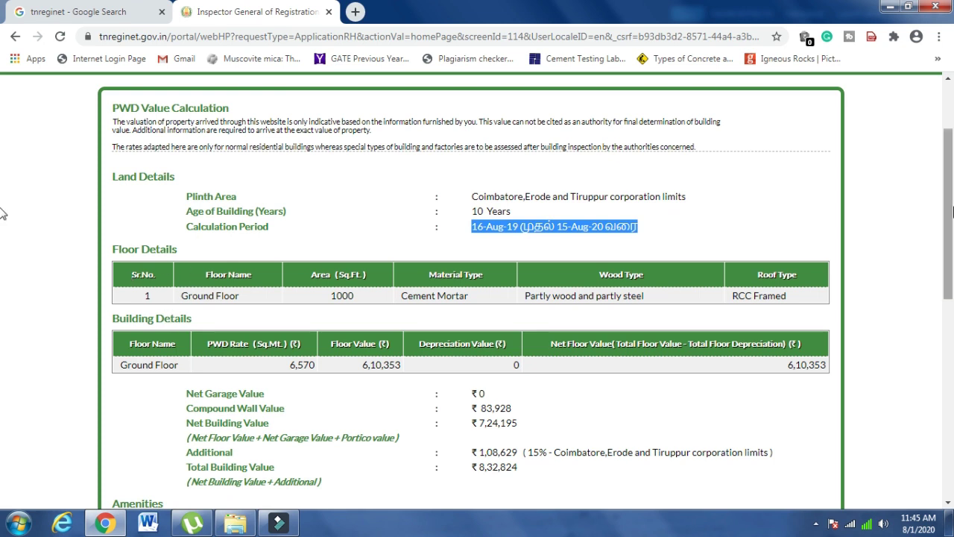
scroll(179, 291, "down", 2)
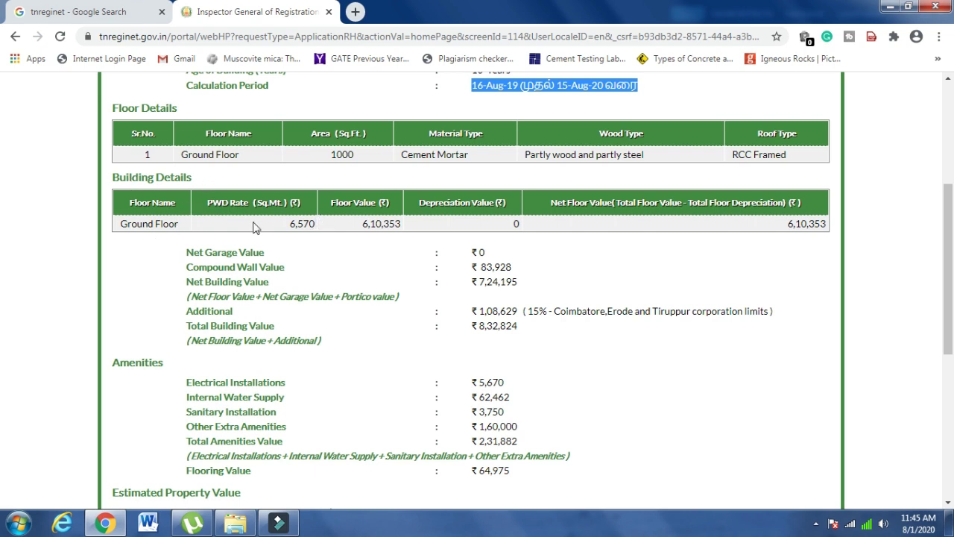
left_click_drag(285, 230, 320, 229)
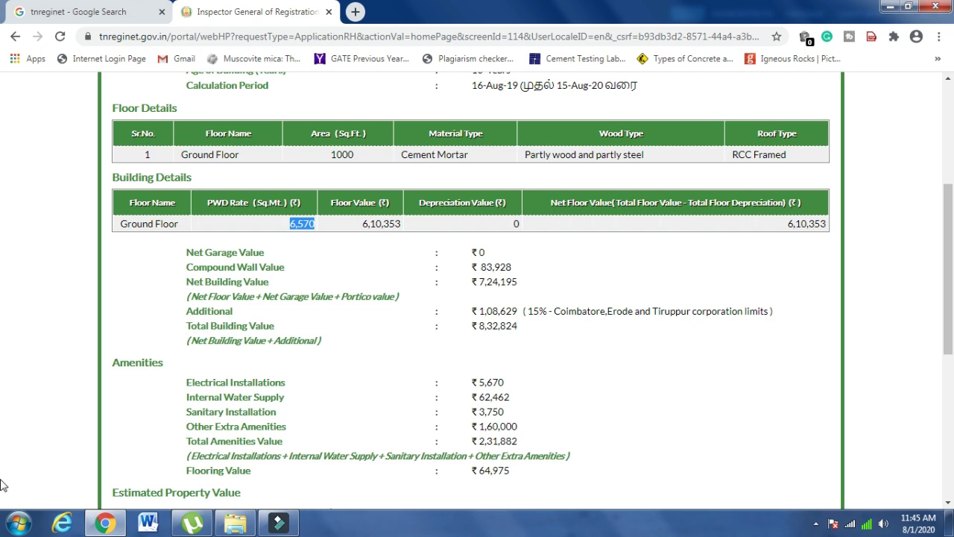
Examine the net building value, the additional percentage and amount, and the total building value with its formula
scroll(2, 246, "down", 1)
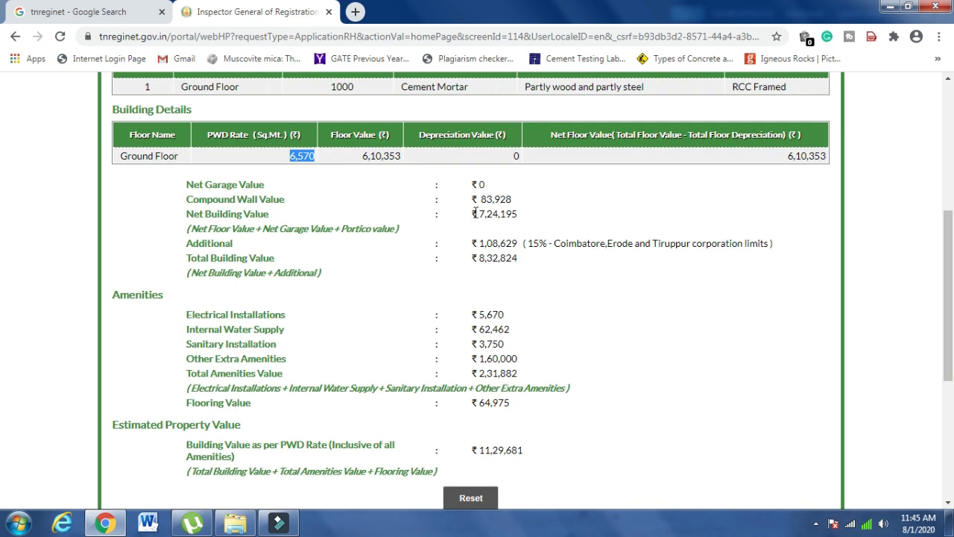
left_click_drag(480, 214, 526, 221)
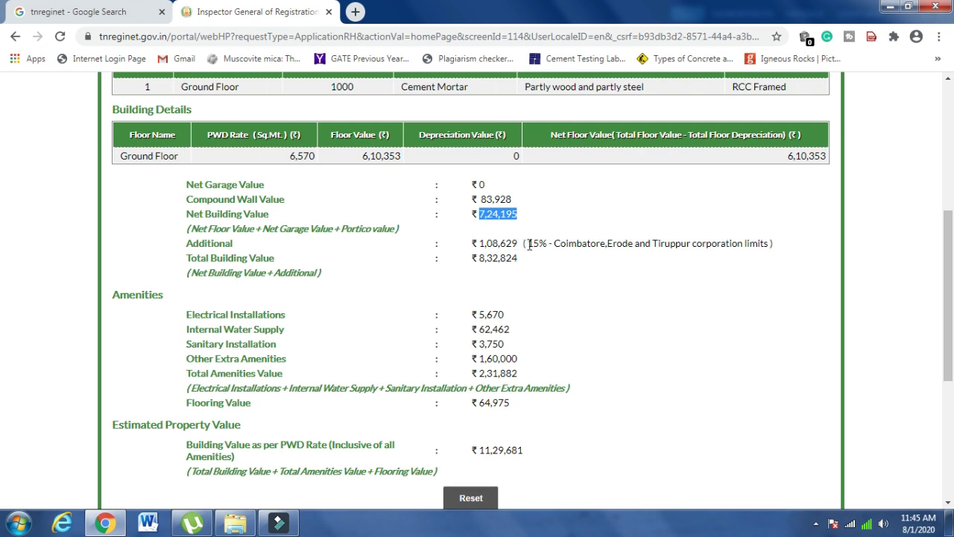
left_click_drag(528, 243, 550, 246)
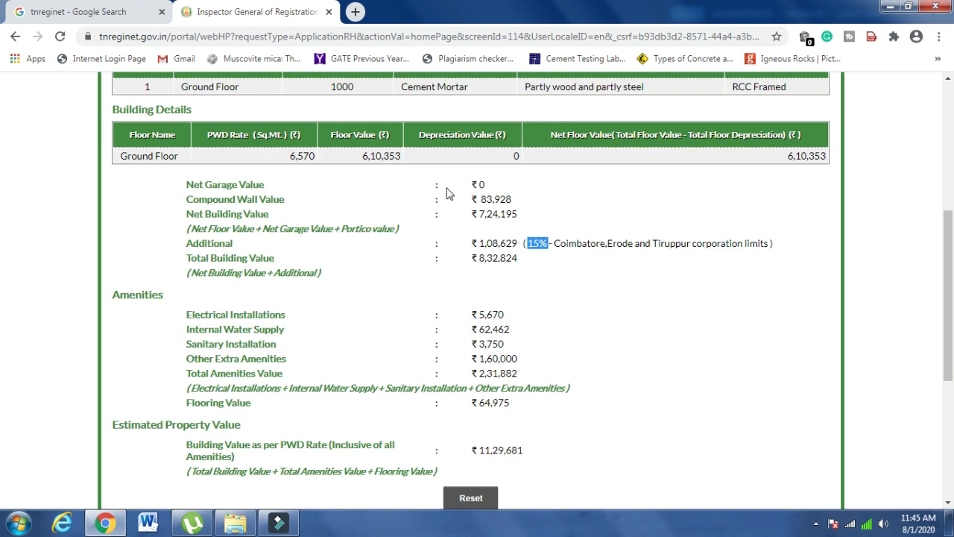
left_click_drag(478, 243, 523, 243)
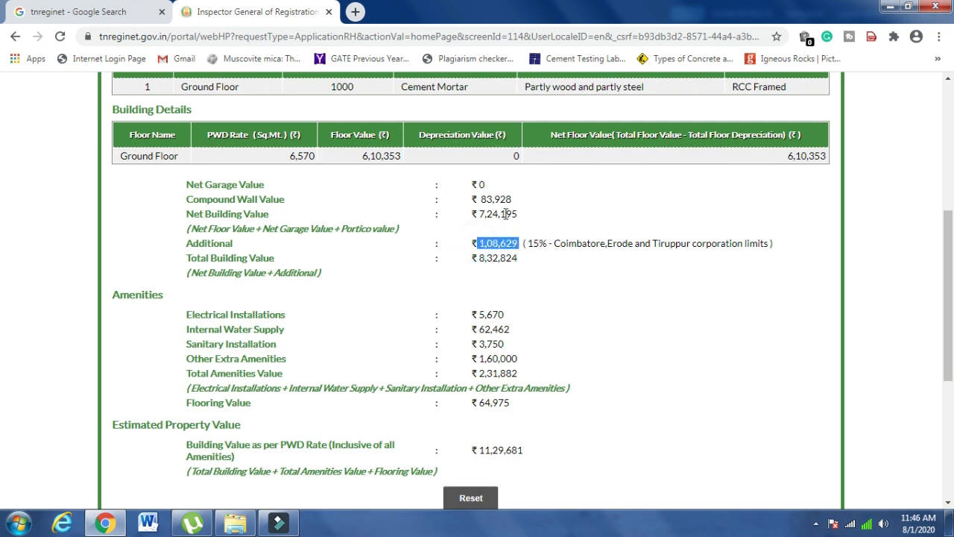
left_click_drag(195, 274, 322, 273)
left_click_drag(481, 259, 533, 261)
Examine the amenities values and the estimated building value as per PWD rate, inclusive of all amenities
left_click_drag(945, 250, 944, 293)
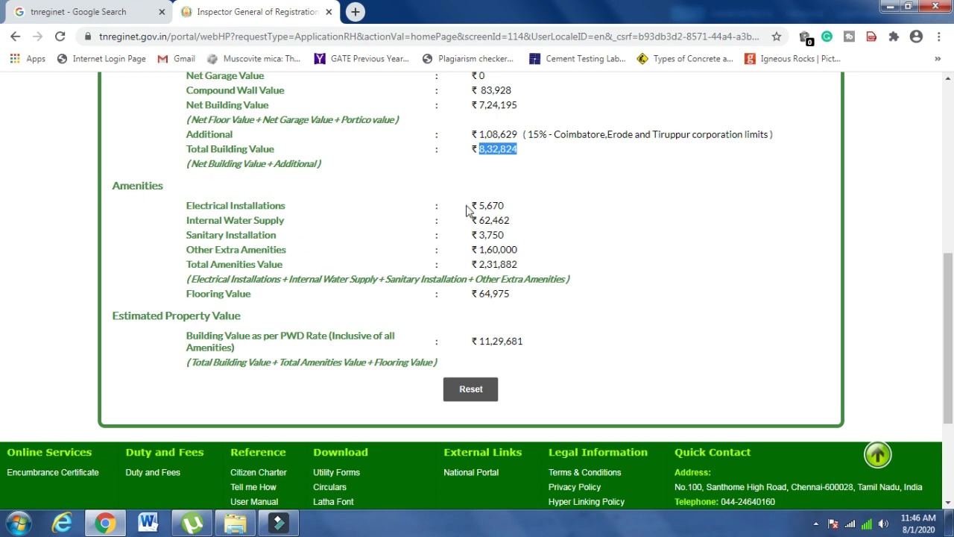
left_click_drag(481, 201, 520, 267)
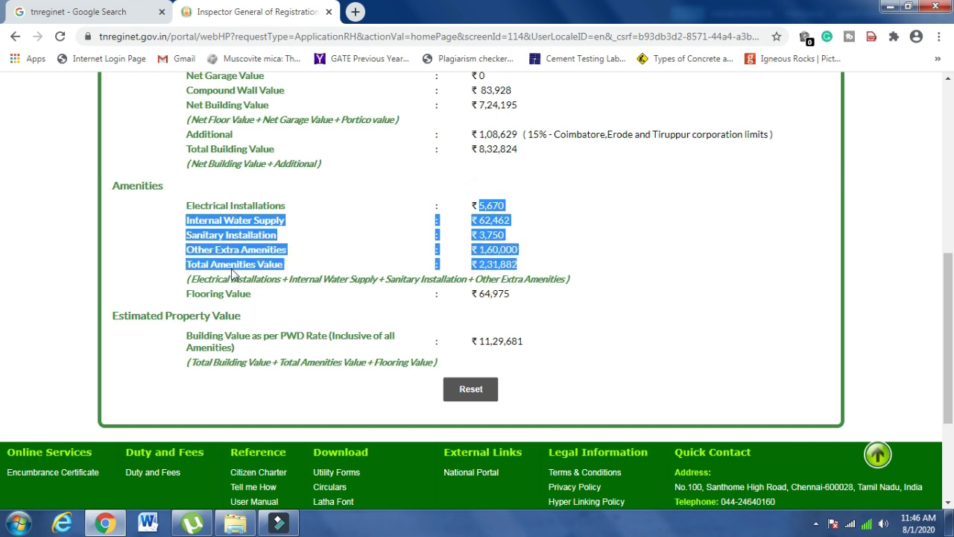
left_click(542, 214)
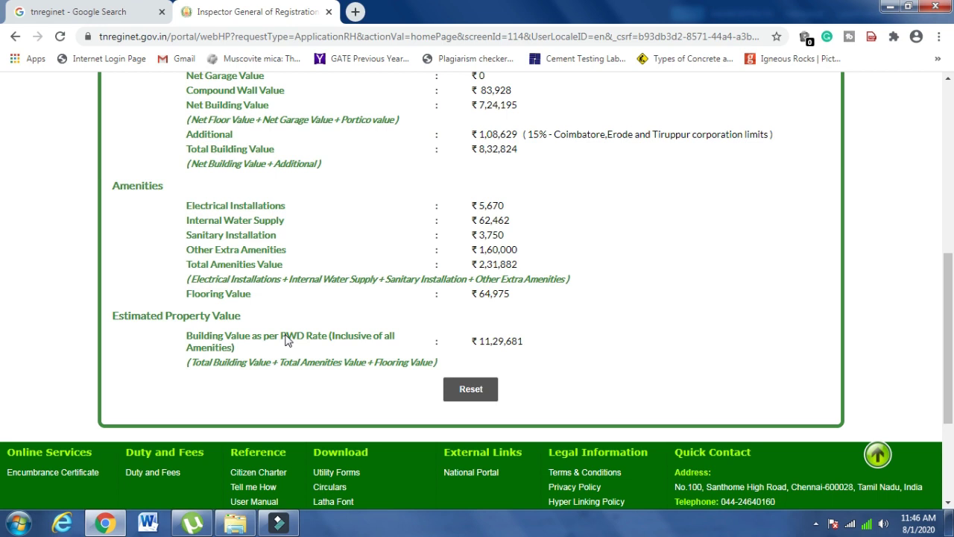
left_click_drag(282, 337, 329, 340)
left_click_drag(480, 344, 524, 352)
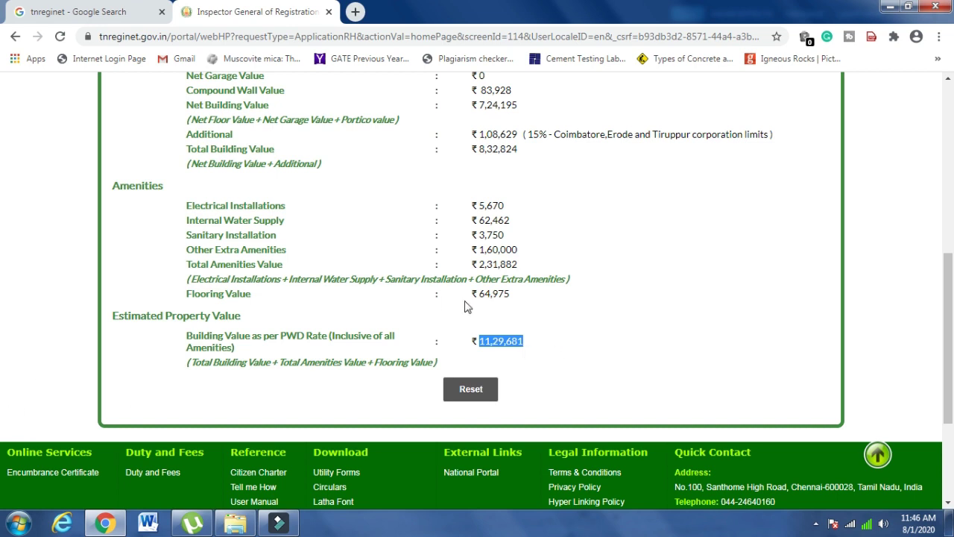
left_click_drag(953, 328, 887, 361)
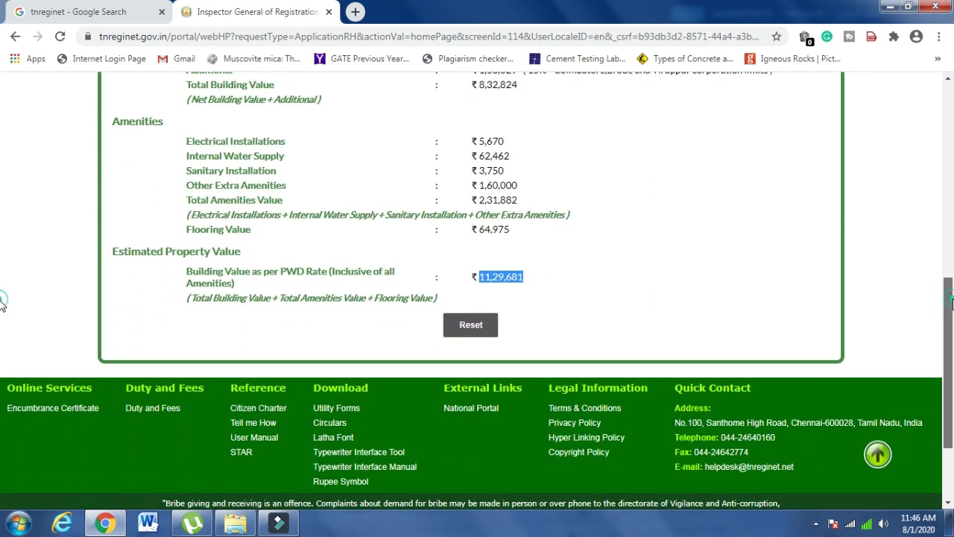
scroll(3, 265, "up", 1)
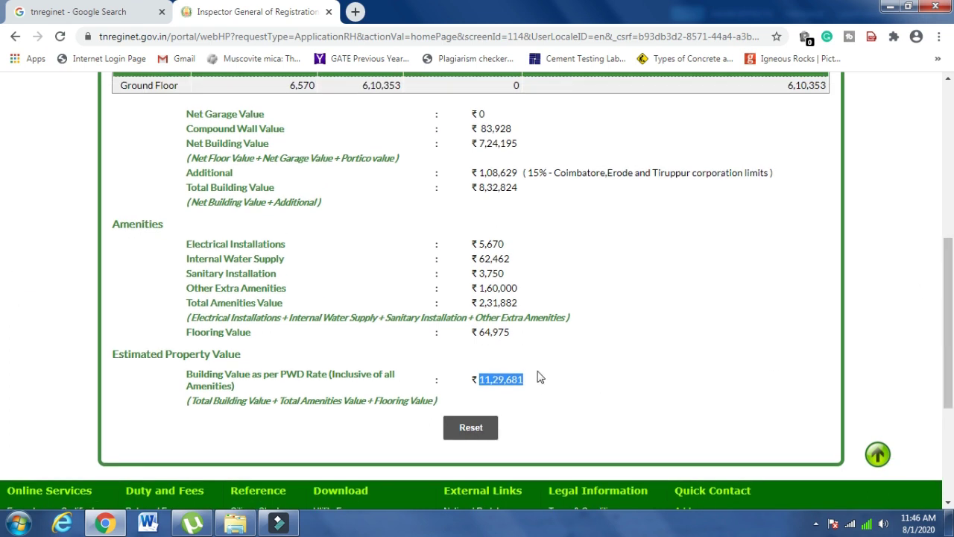
left_click_drag(532, 384, 483, 376)
left_click(574, 387)
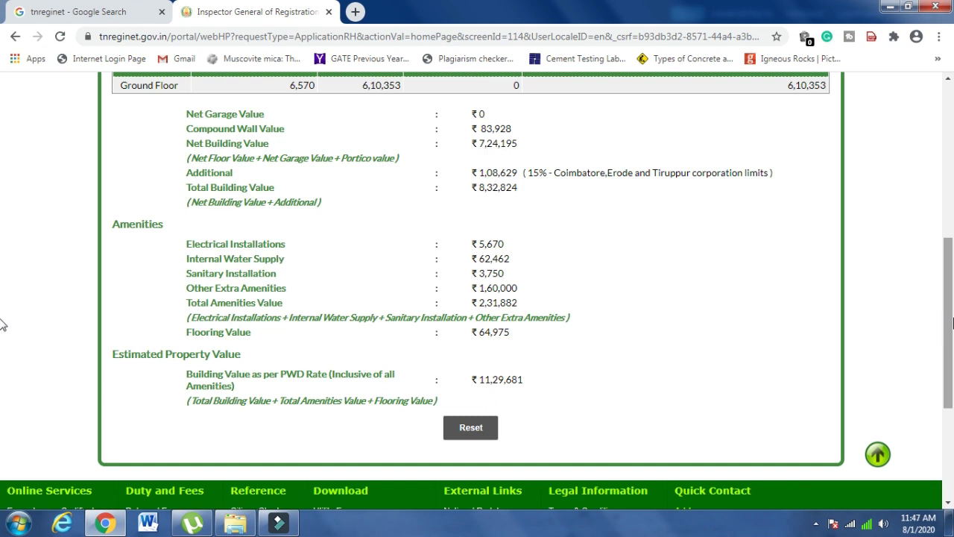
scroll(745, 335, "down", 1)
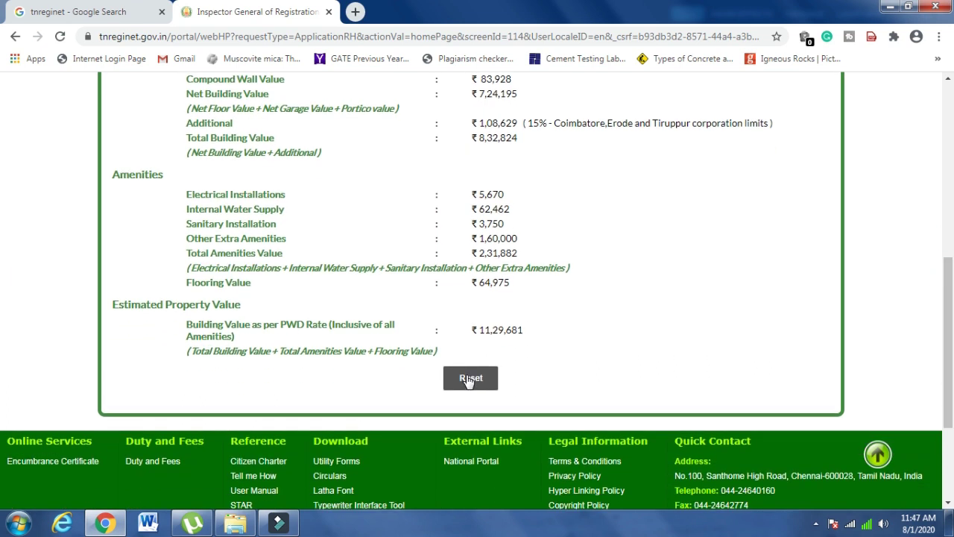